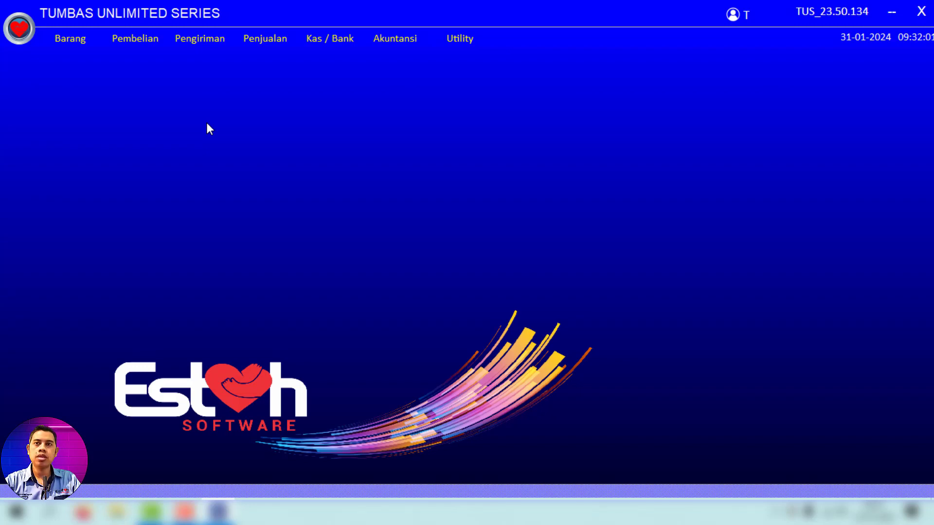
Open the item master data with its detail view and start a new item in department 001 SEMBAKO
click(74, 43)
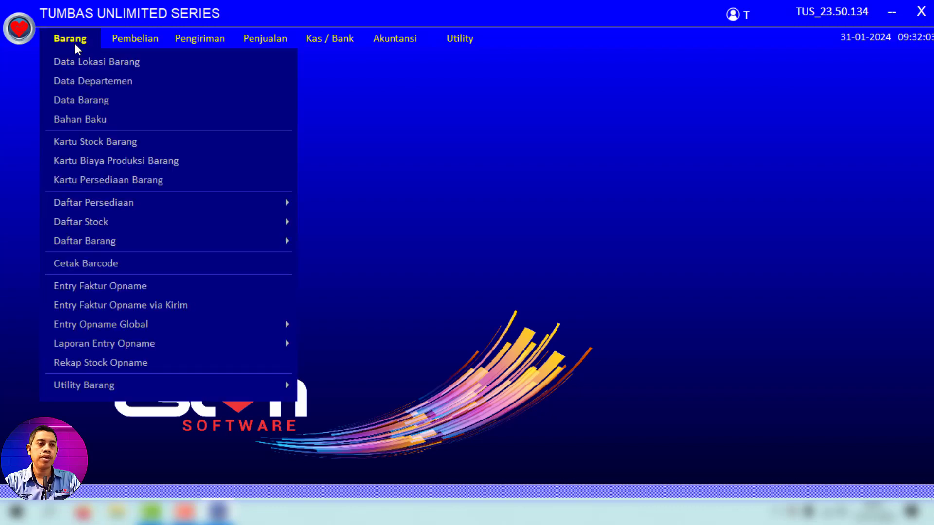
click(92, 97)
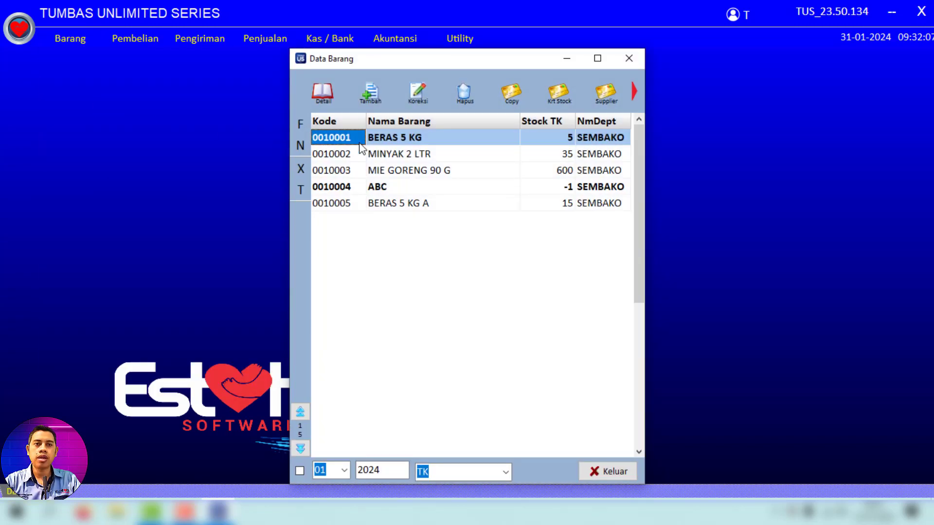
click(318, 111)
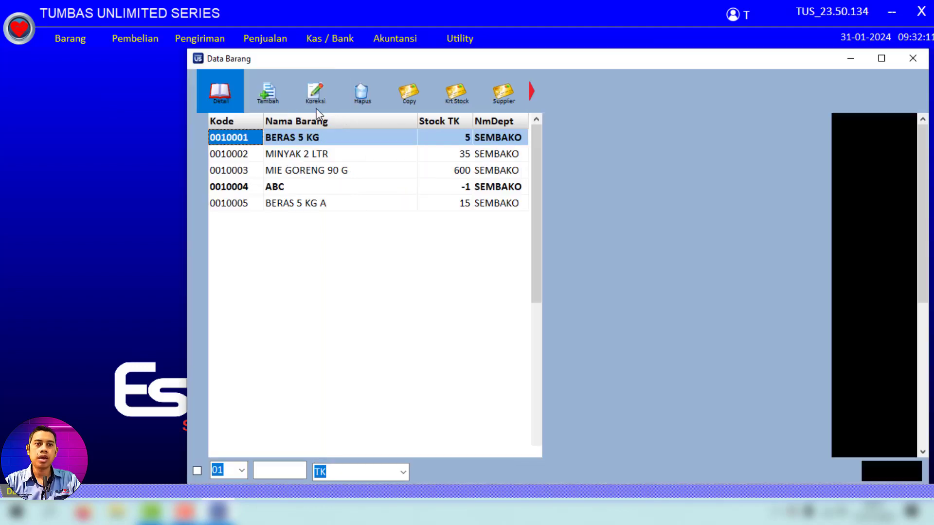
click(268, 92)
click(694, 102)
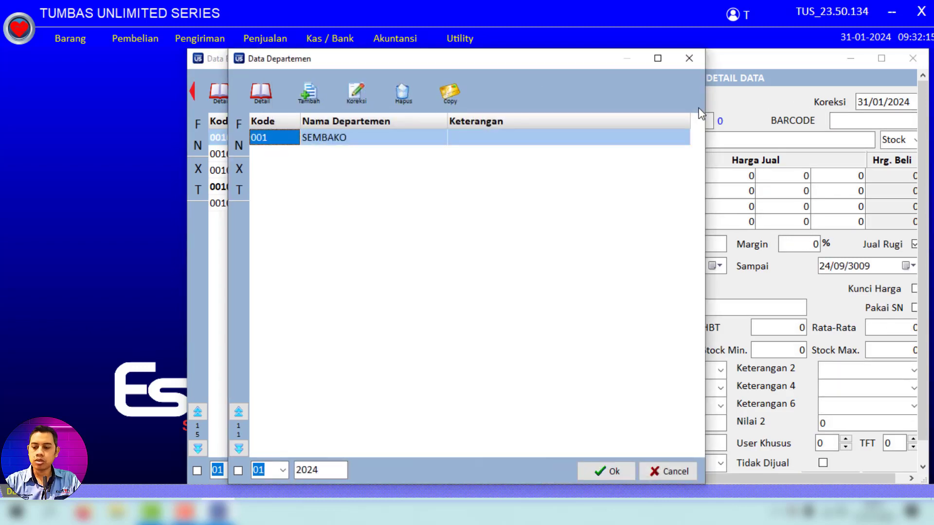
key(Return)
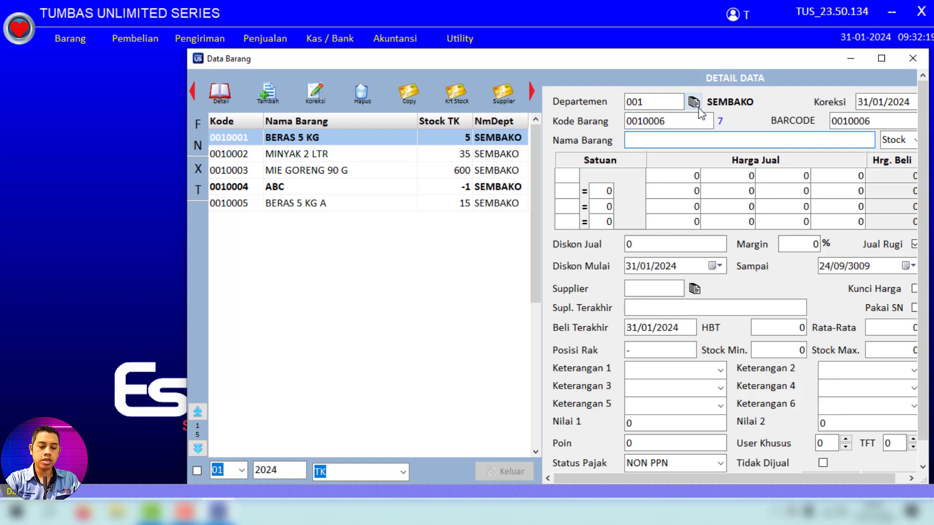
Name the new item "indomie soto" and set its base unit to pcs
text(indomie)
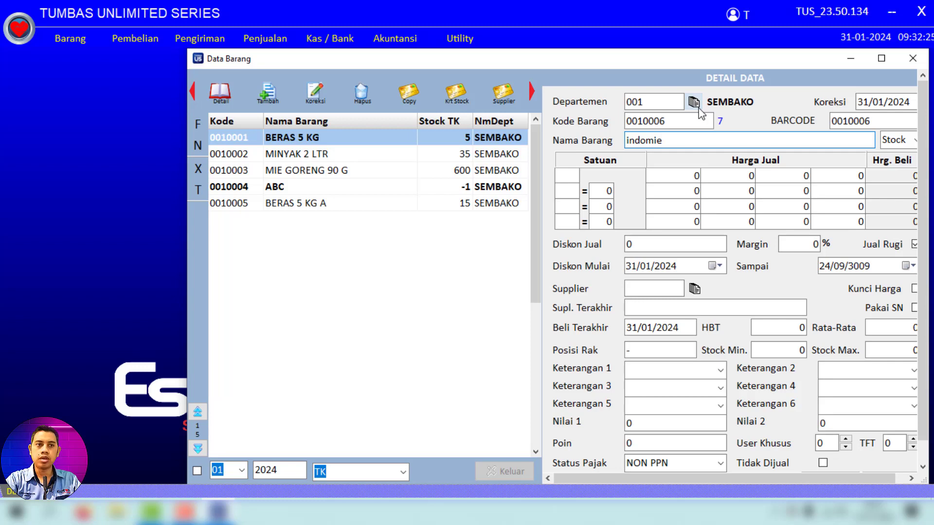
text( soto)
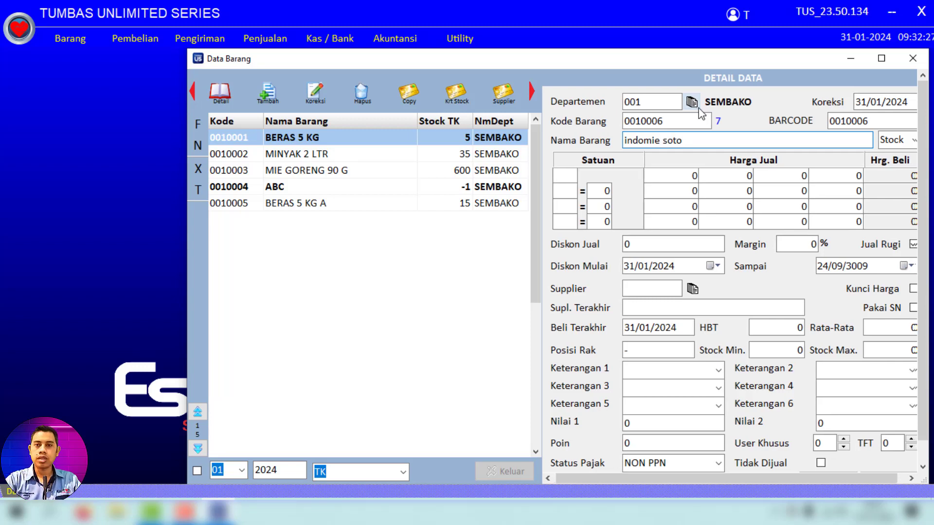
key(Tab)
key(Tab)
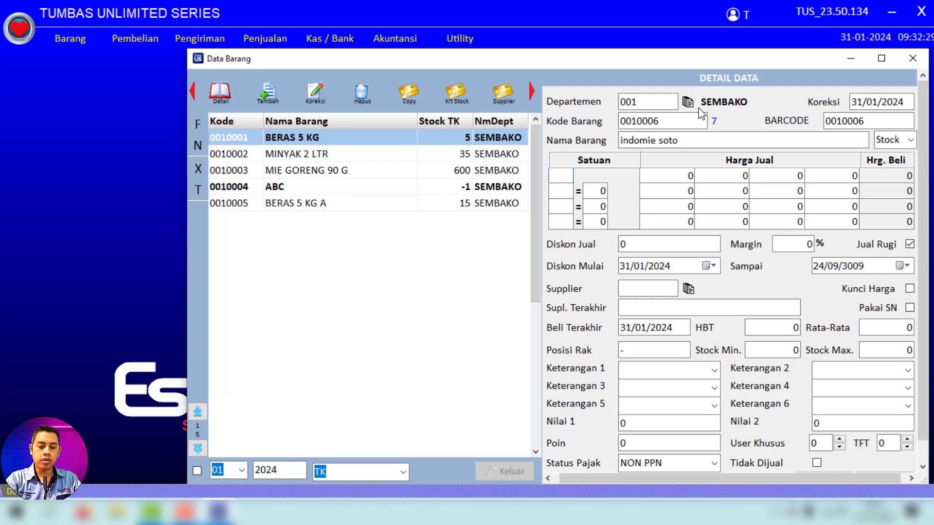
text(pcs)
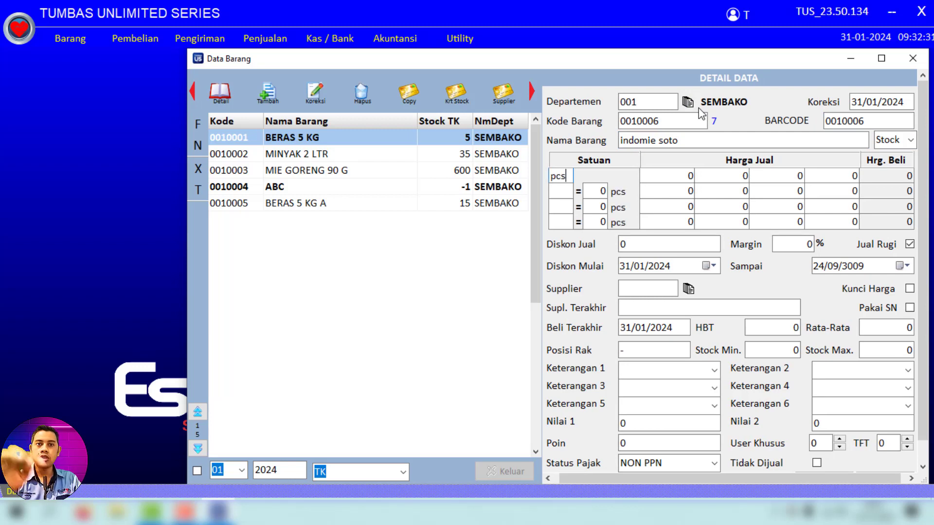
Add a second unit dos equal to 40 pcs, save the item and close the item data
click(560, 191)
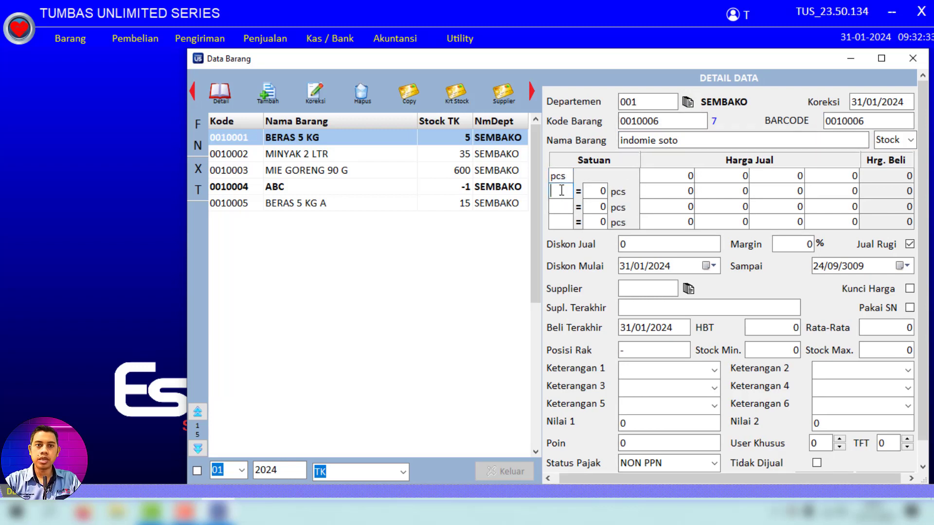
text(dos)
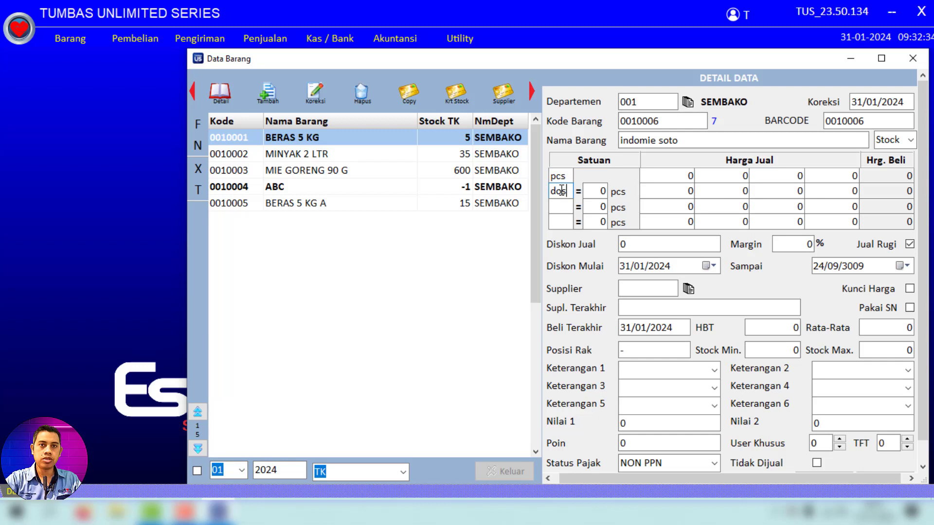
click(599, 192)
text(40)
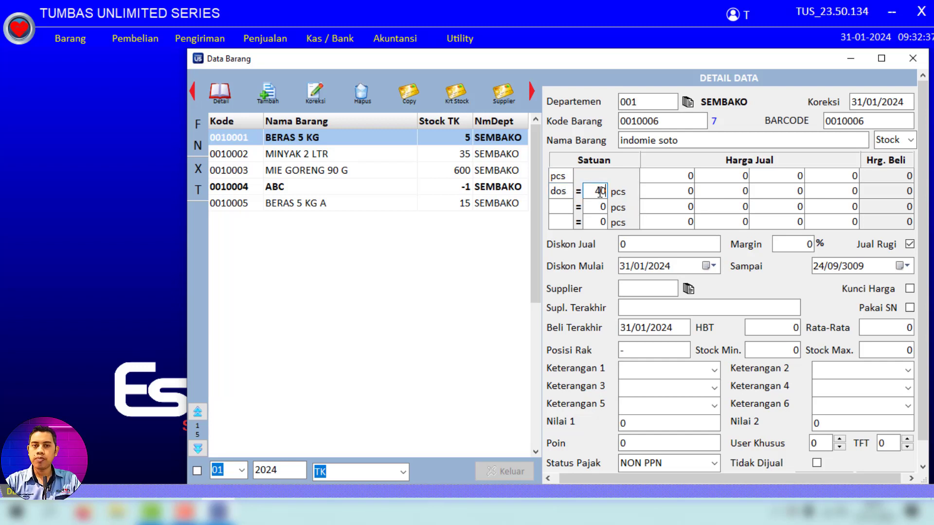
drag(923, 434, 923, 455)
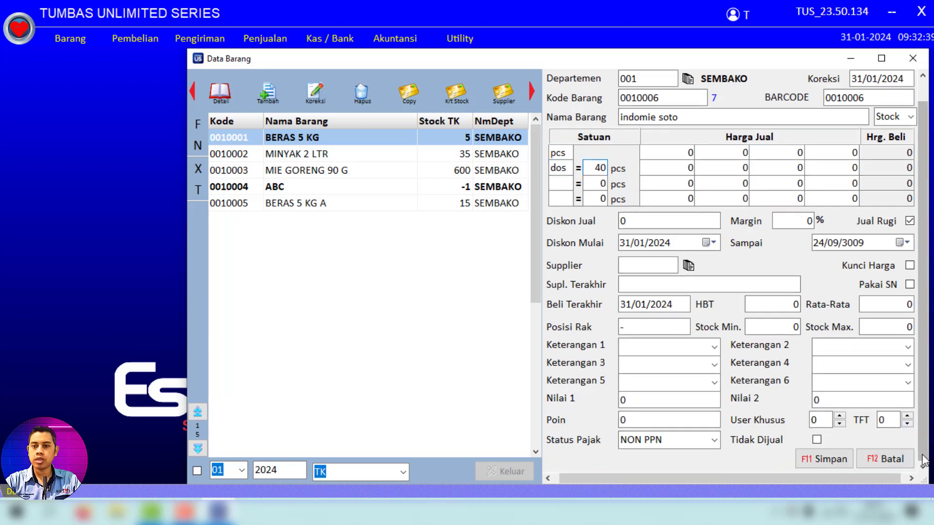
click(810, 461)
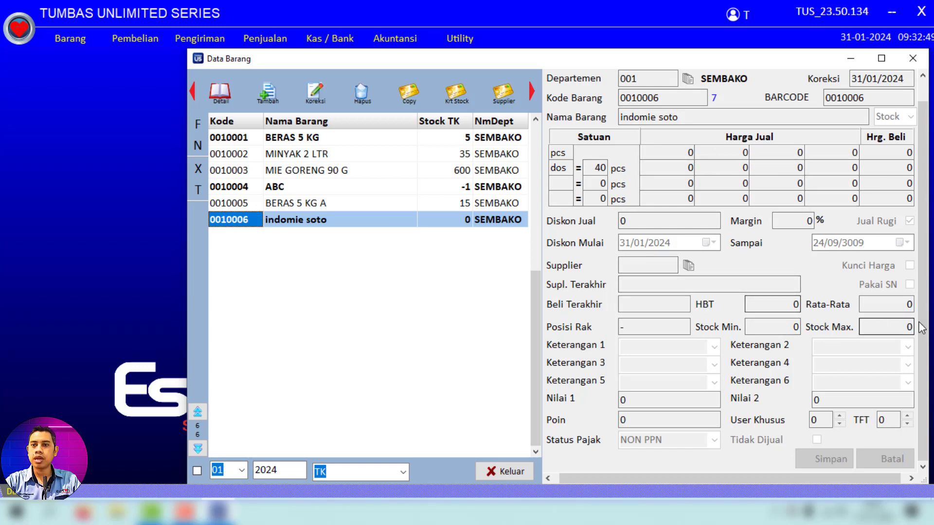
click(903, 304)
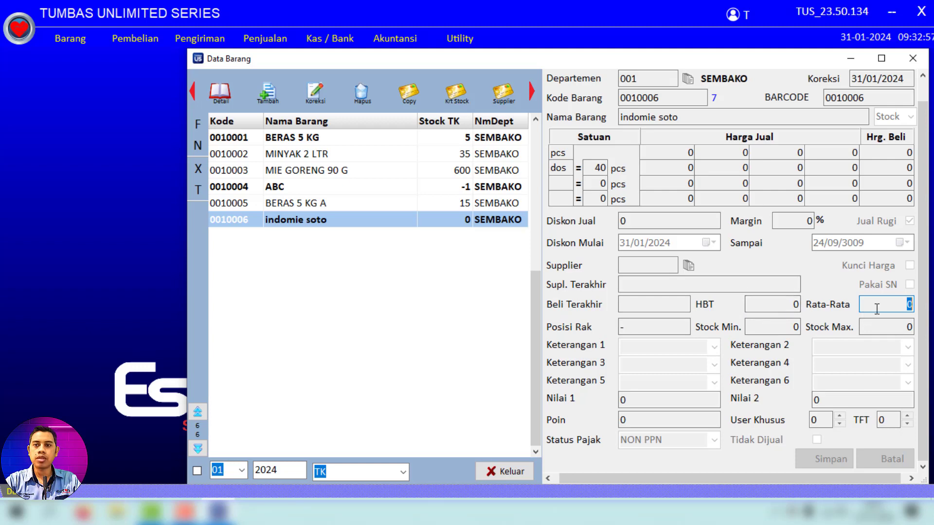
click(912, 59)
Open a new purchase invoice entry and add the item indomie soto by searching for "soto"
click(138, 37)
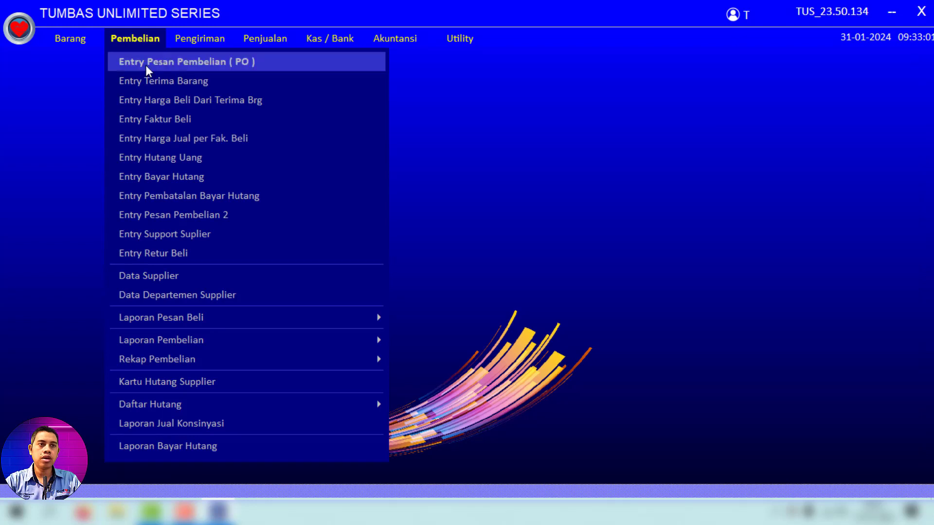
click(168, 118)
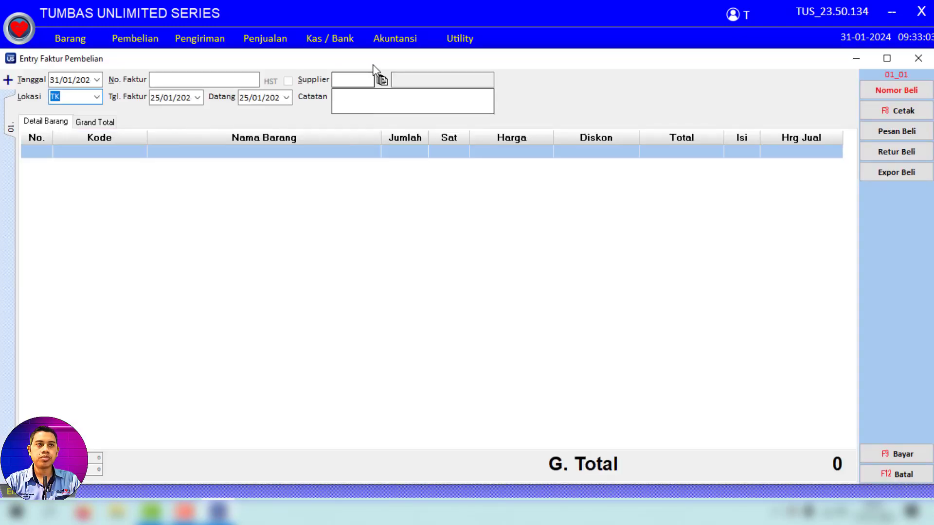
click(81, 150)
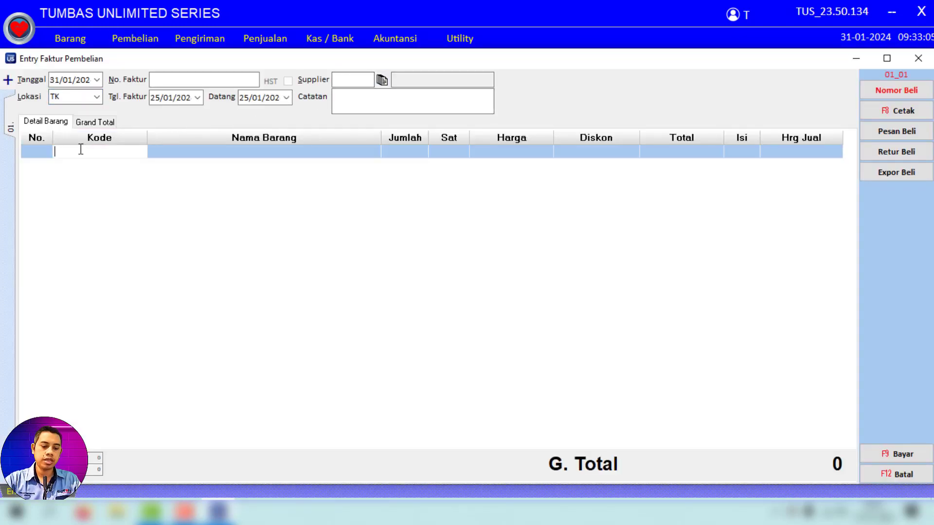
text(soto)
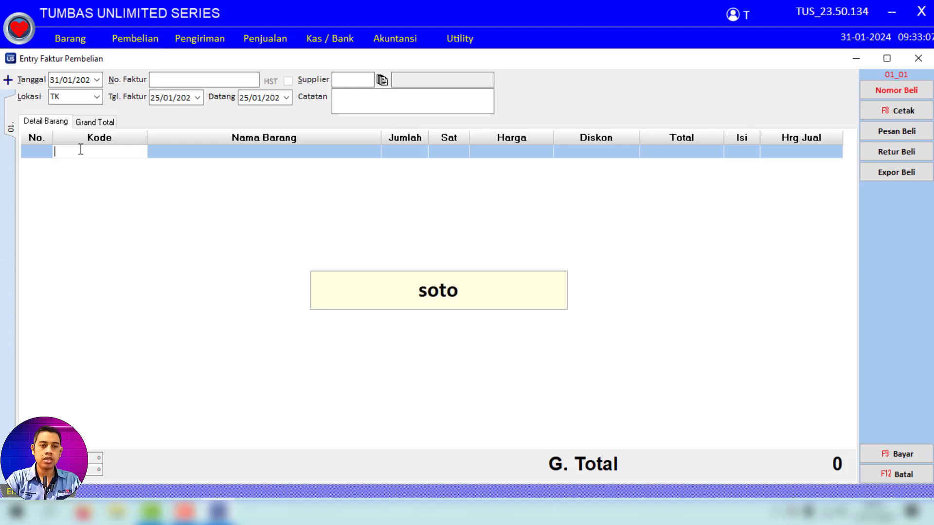
key(Return)
key(Return)
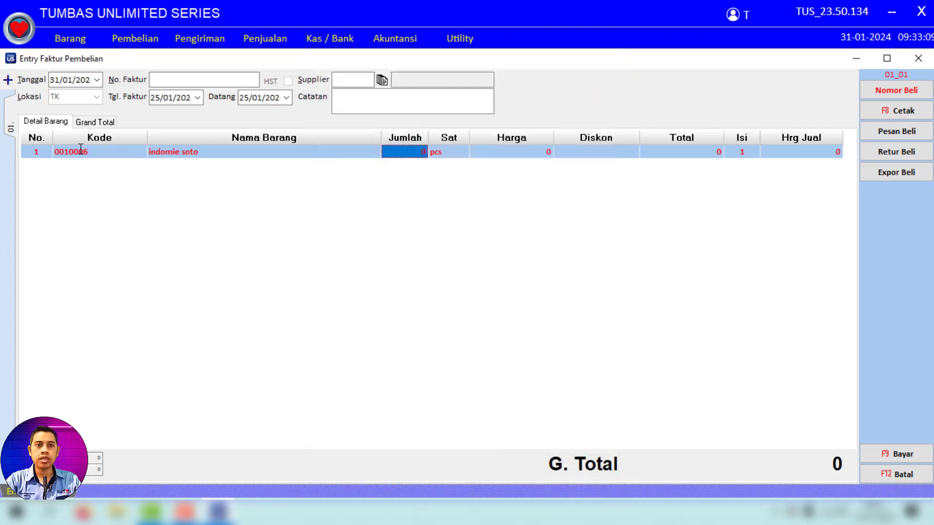
Set the indomie soto invoice line to a quantity of 20 dos at a price of 120,000
text(20)
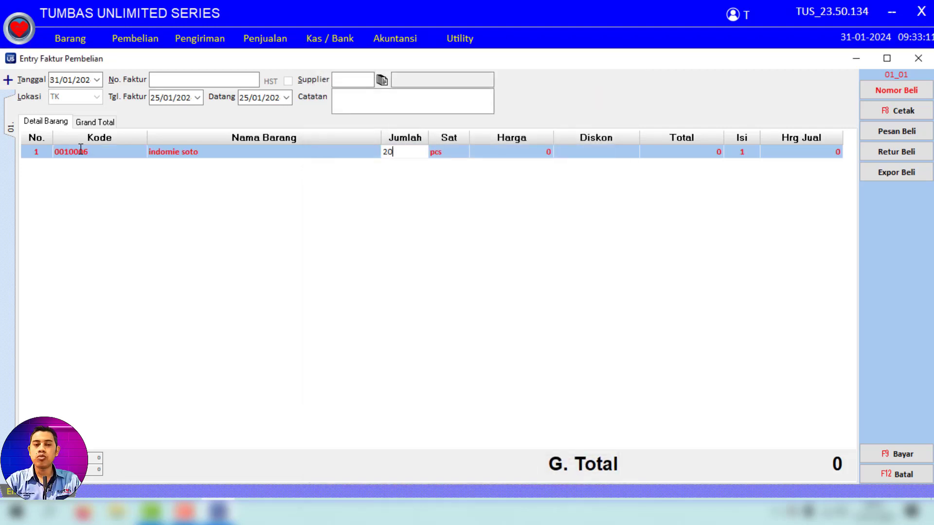
key(Return)
key(Right)
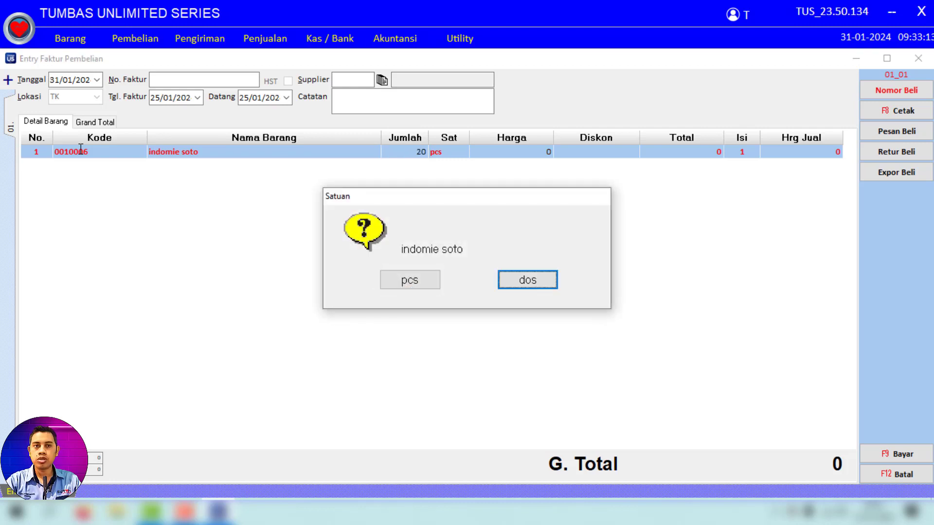
key(Return)
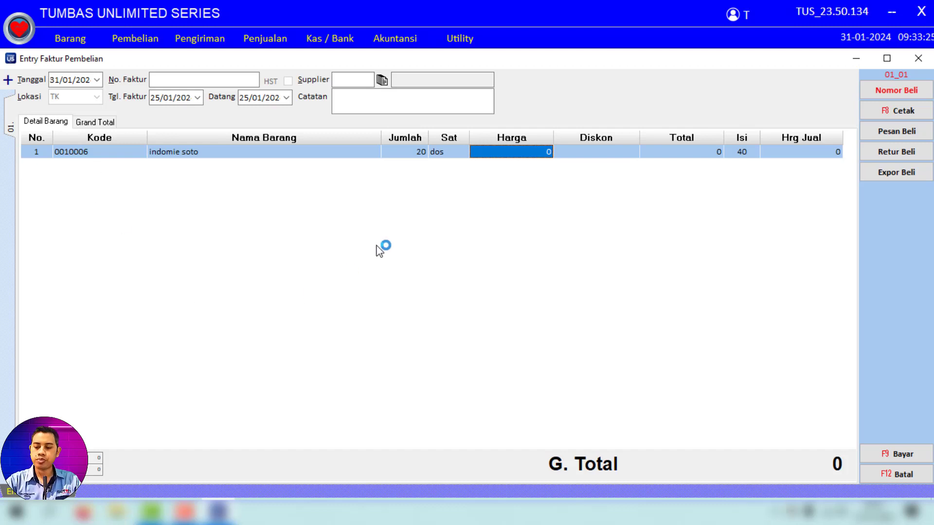
text(1)
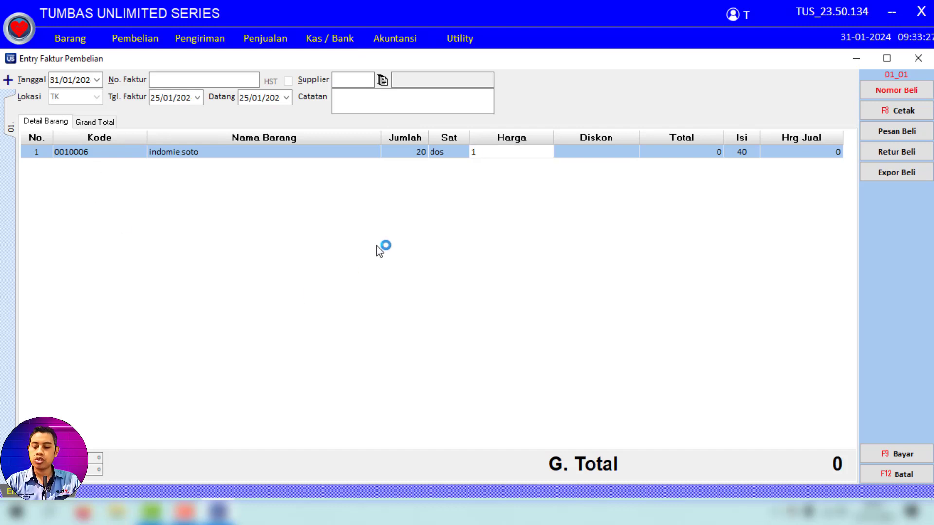
text(20000)
key(Return)
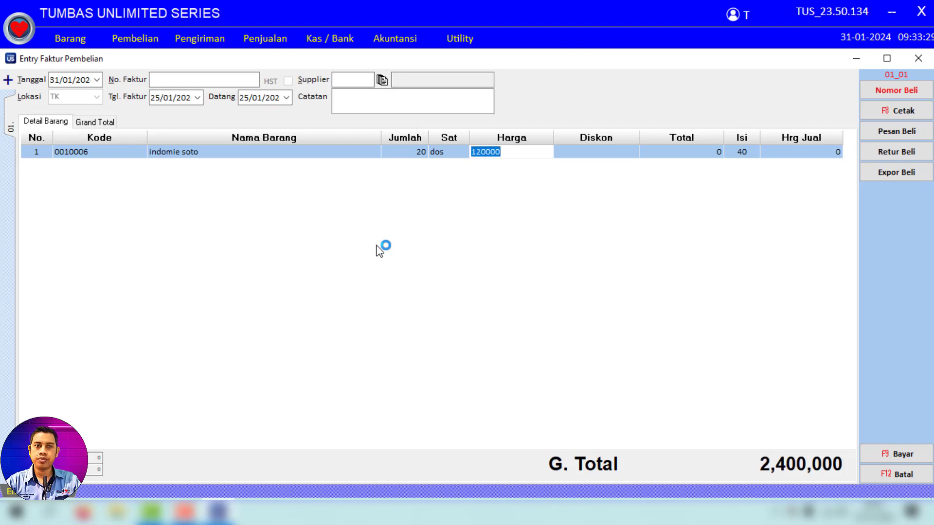
key(Return)
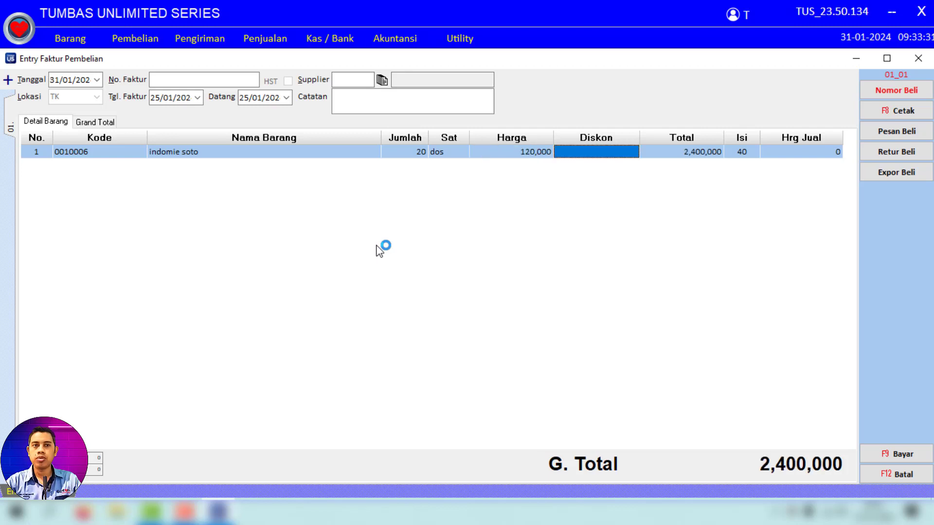
Pay the purchase invoice in full with 2,400,000, save it without printing, and close the invoice entry
click(905, 456)
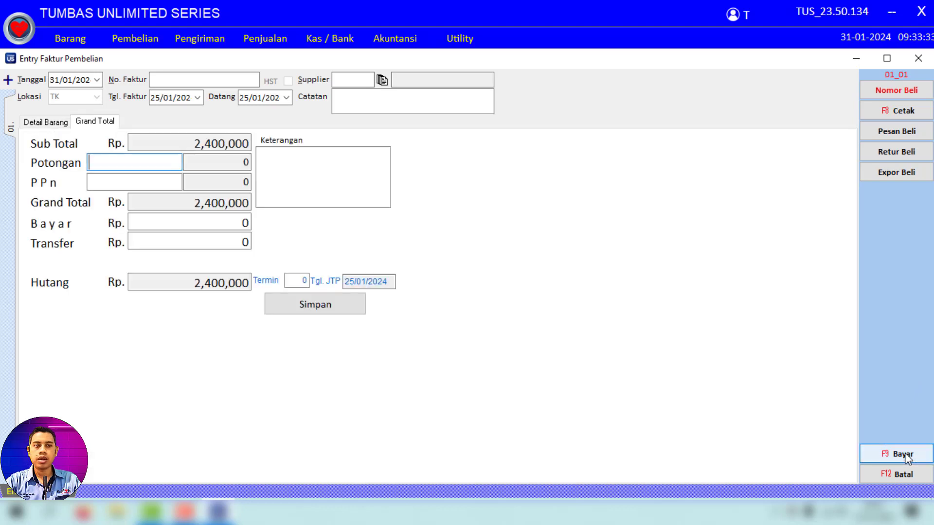
click(229, 225)
text(2400000)
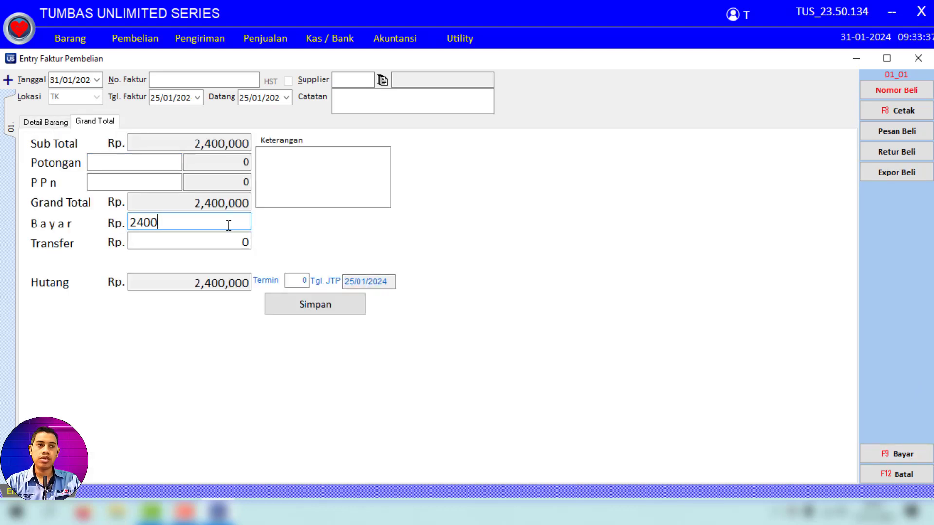
key(Return)
key(Return)
key(Return)
key(Return)
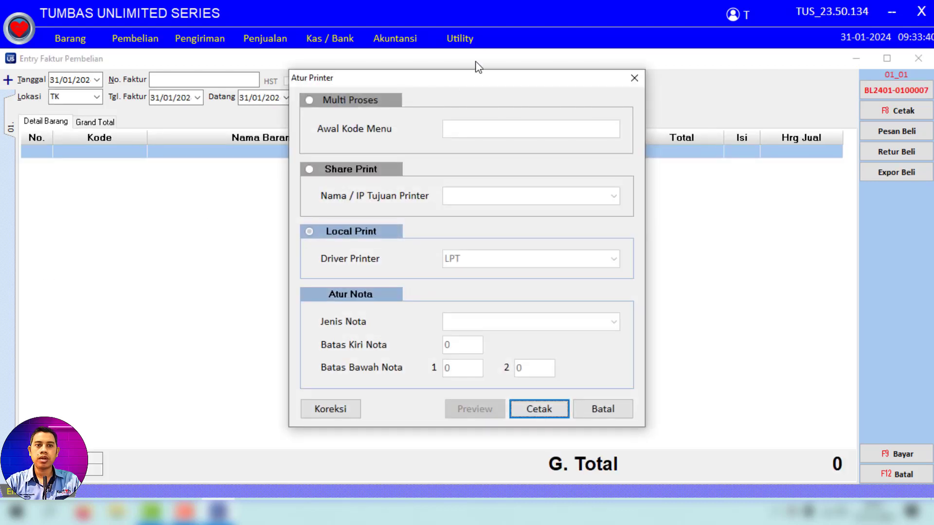
click(634, 78)
click(909, 64)
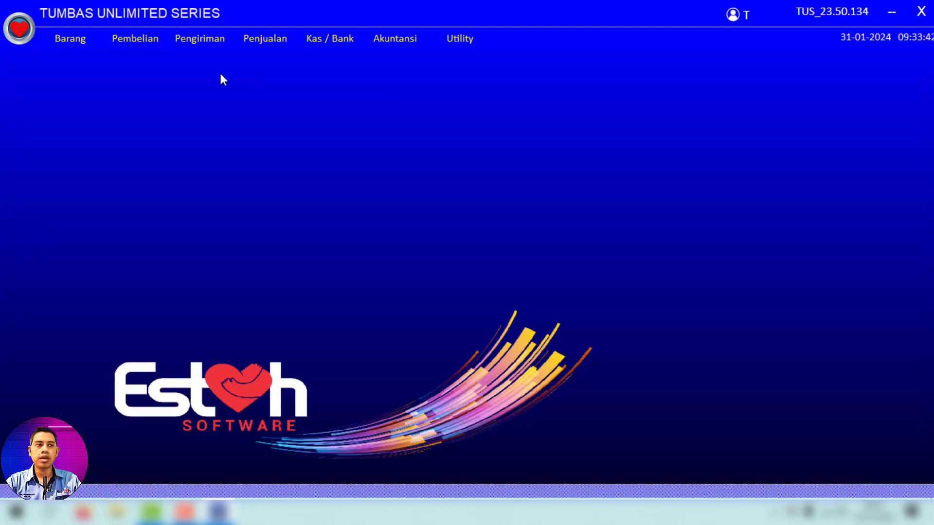
Find indomie soto in the item master data and check its last purchase price (HBT) and average price (Rata-Rata)
click(68, 46)
click(82, 99)
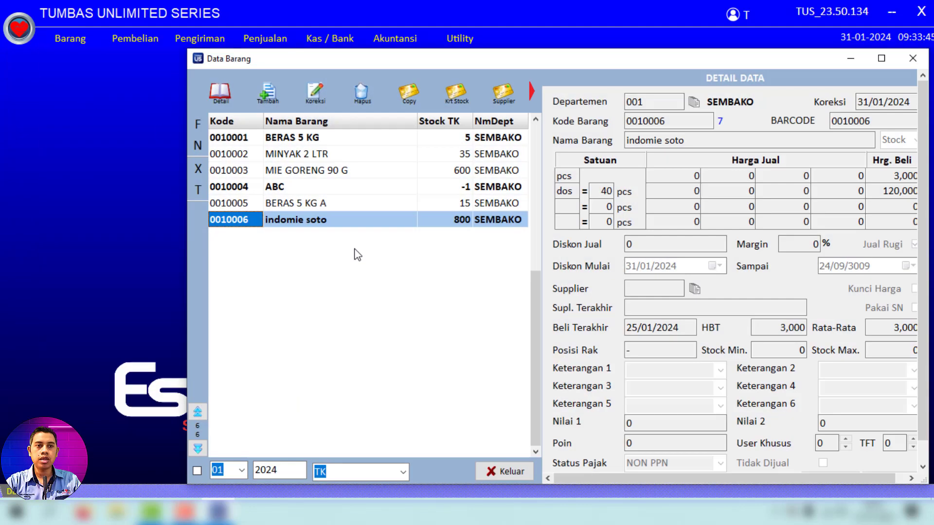
click(311, 220)
text(soto)
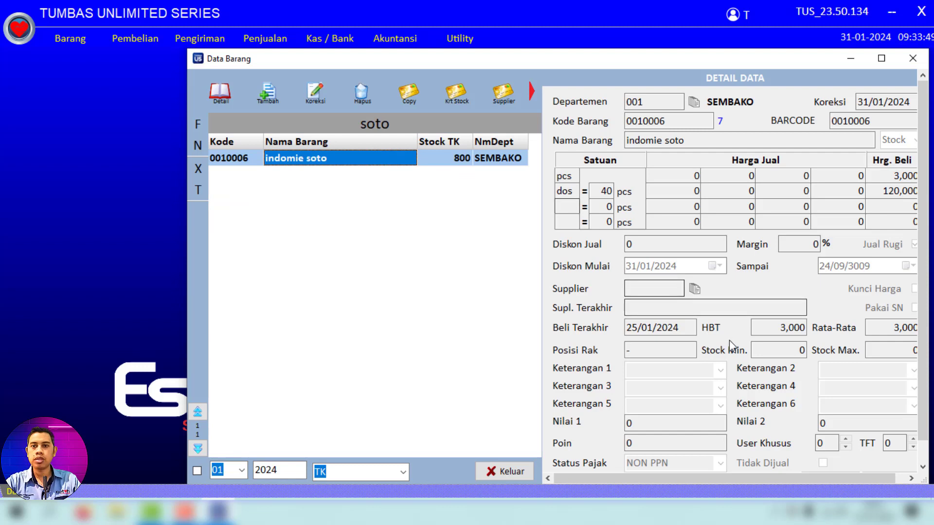
click(805, 328)
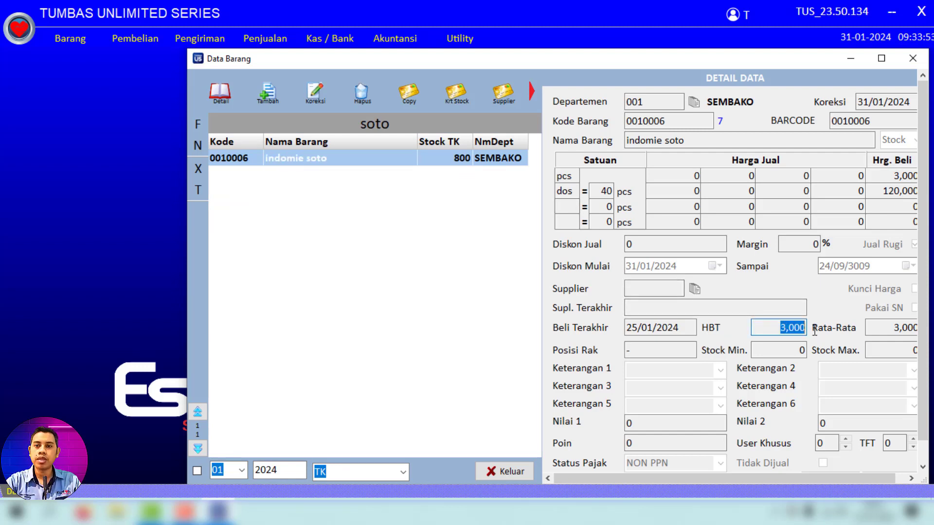
click(890, 328)
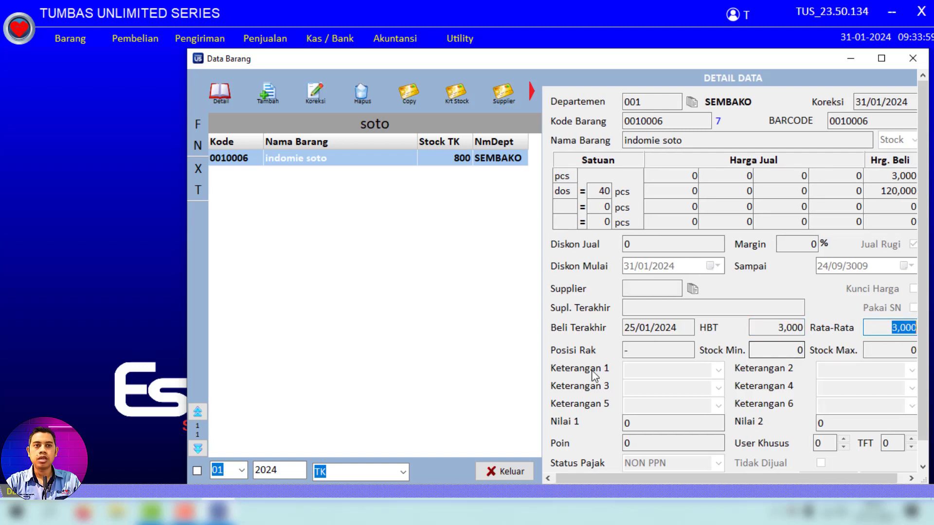
Edit indomie soto's selling prices to 3,300 per pcs and 125,000 per dos, and save the item
click(300, 104)
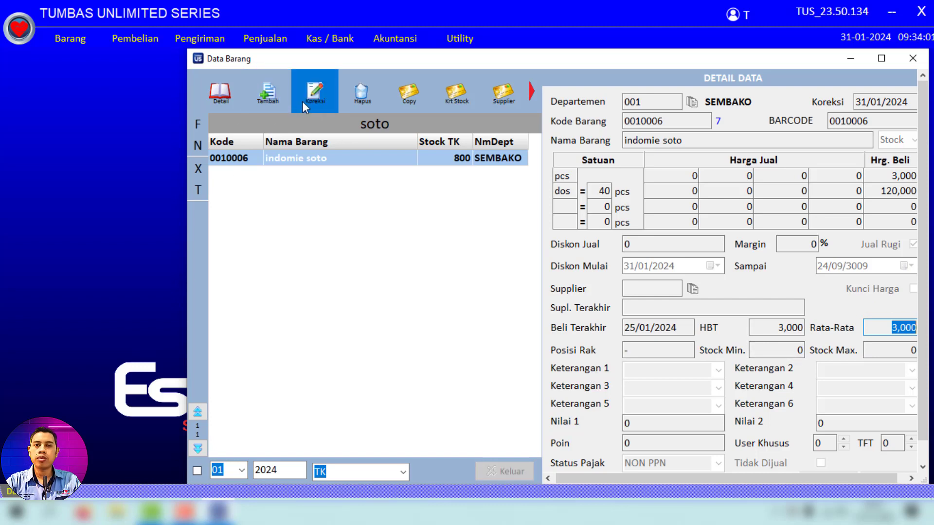
click(681, 176)
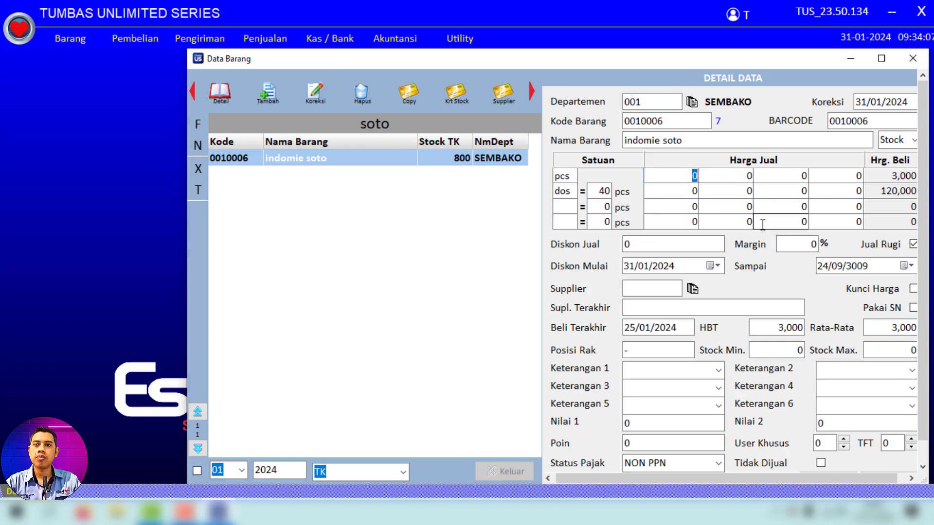
text(3300)
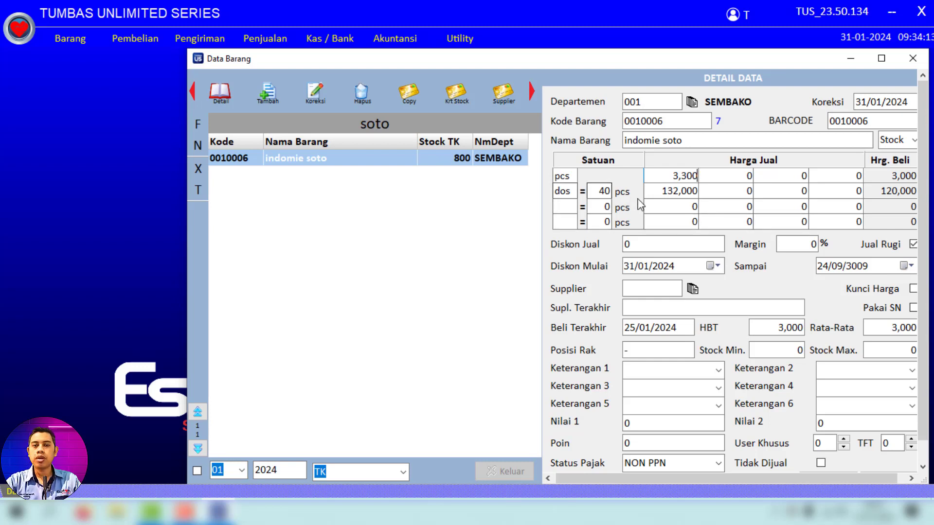
click(691, 192)
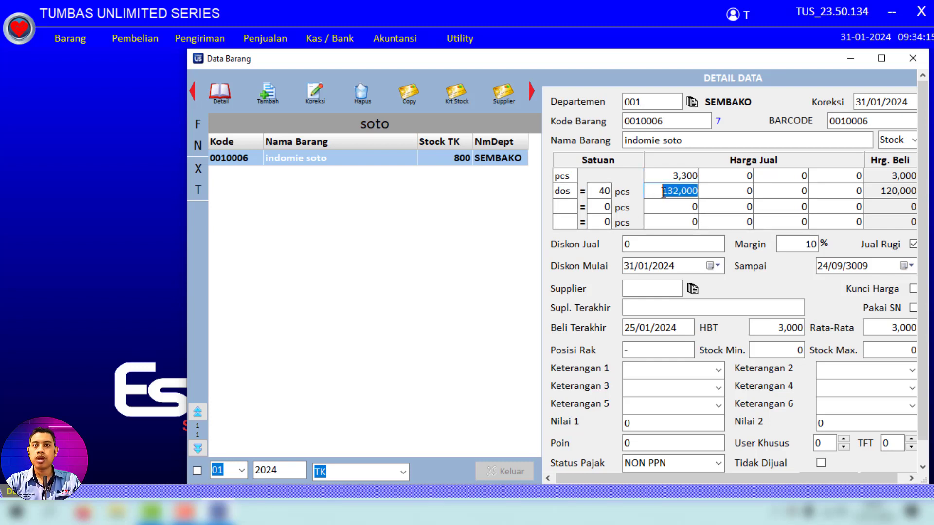
text(125000)
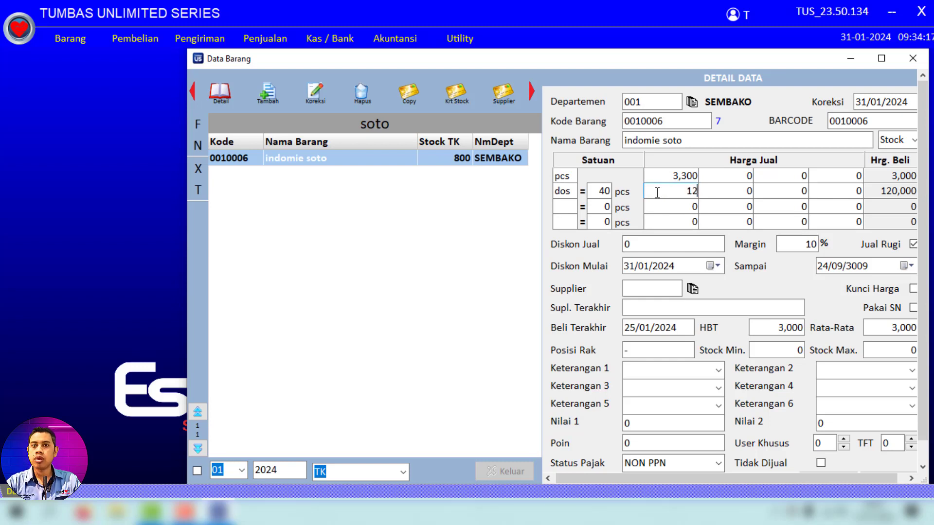
click(923, 461)
click(822, 461)
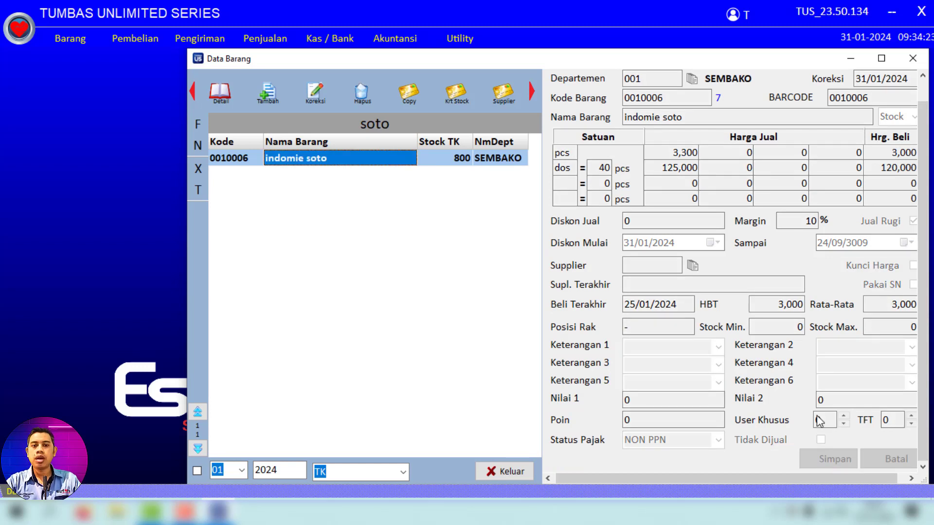
Review indomie soto's last purchase price (HBT) and average price (Rata-Rata), and close the item data
drag(778, 304, 793, 305)
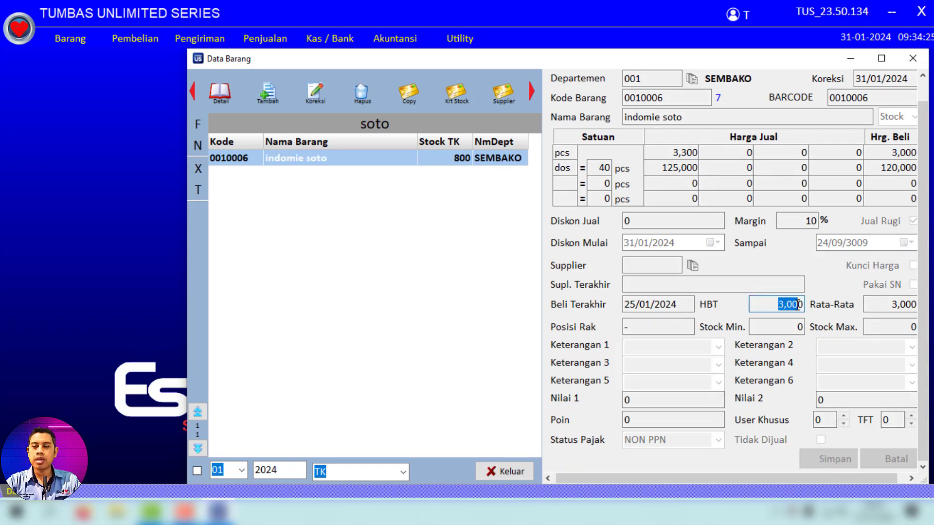
key(Tab)
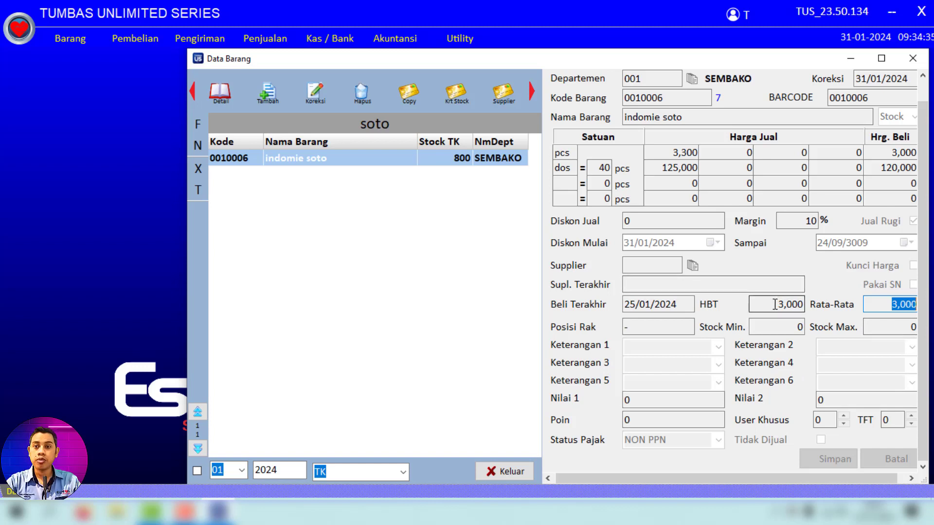
drag(775, 304, 802, 307)
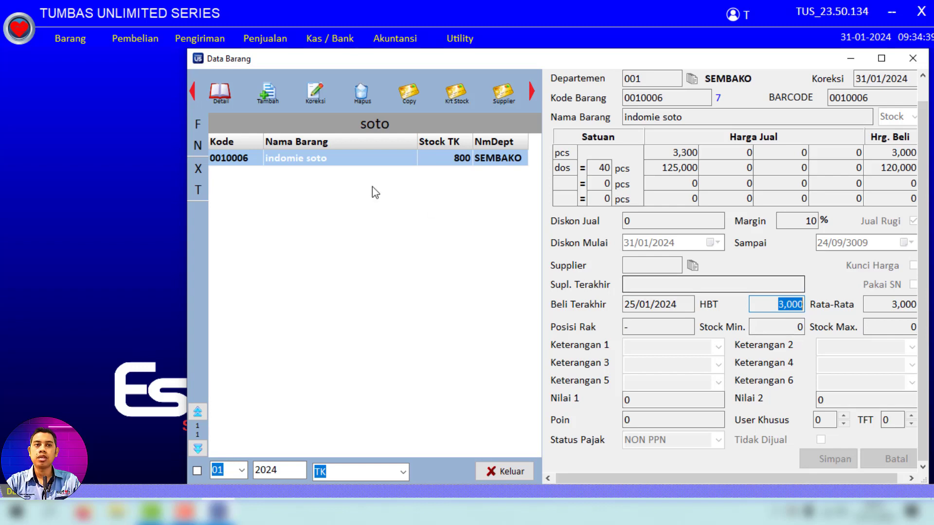
click(913, 58)
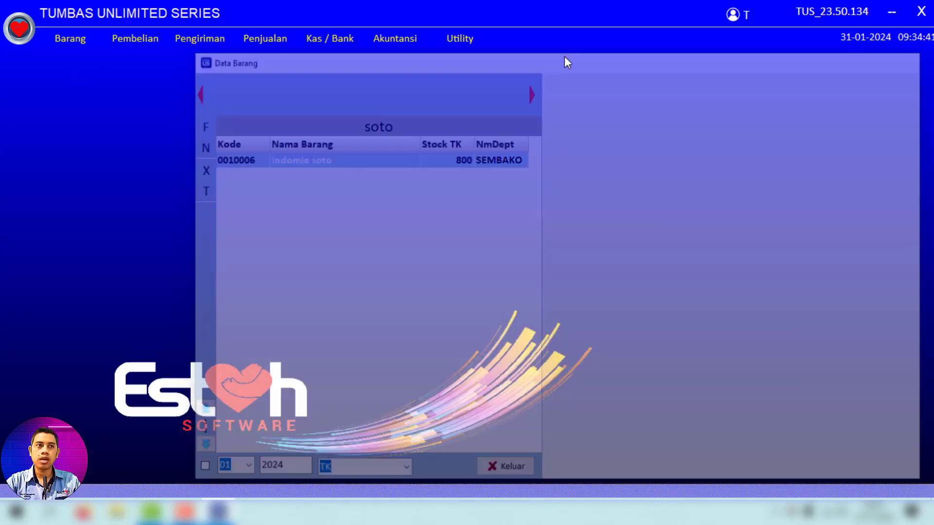
Open a new purchase invoice entry and add indomie soto as its item by searching for "soto"
click(141, 41)
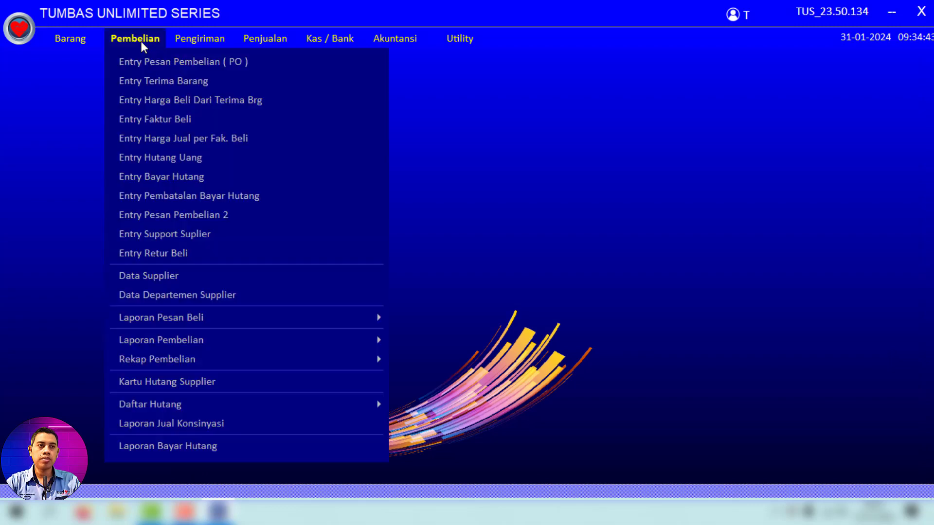
click(172, 118)
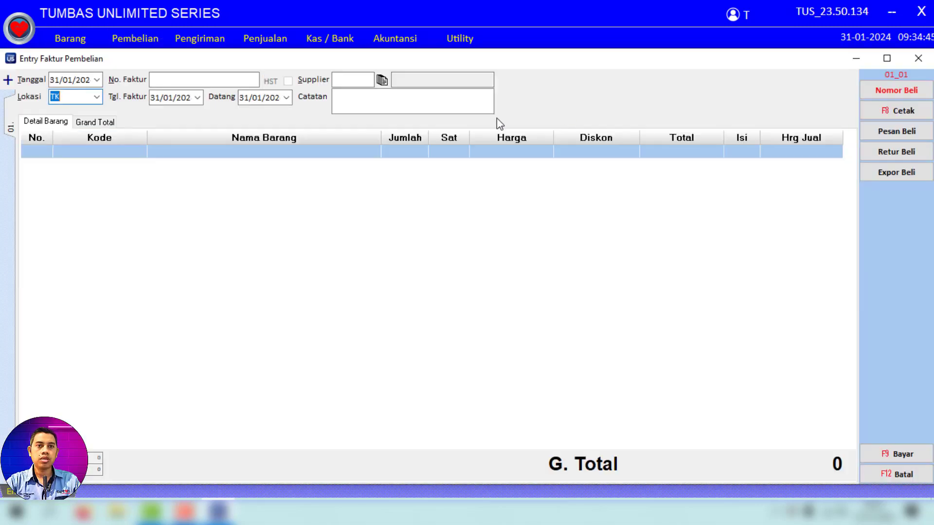
click(121, 153)
text(soto)
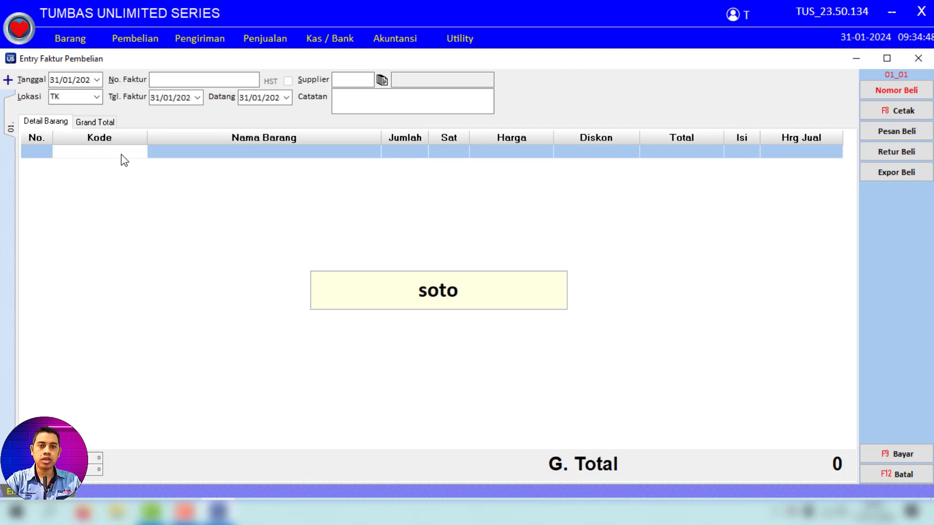
key(Return)
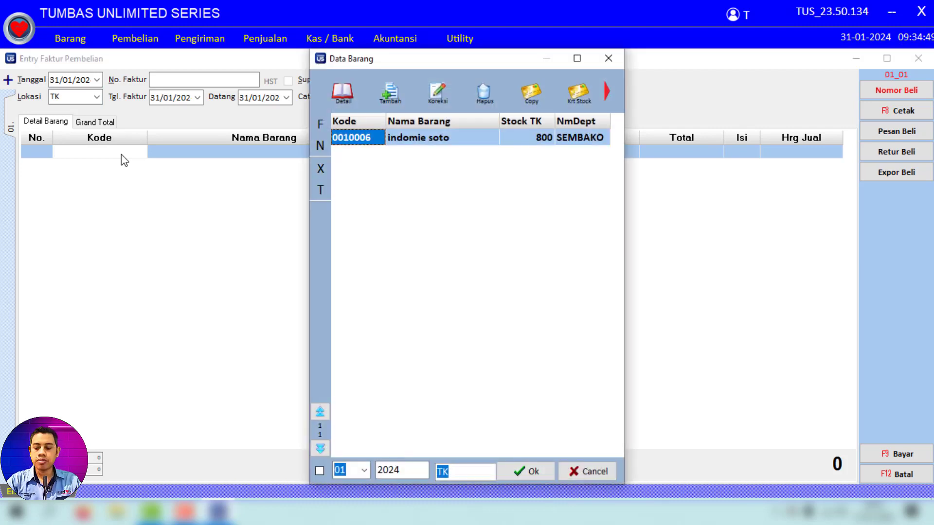
key(Return)
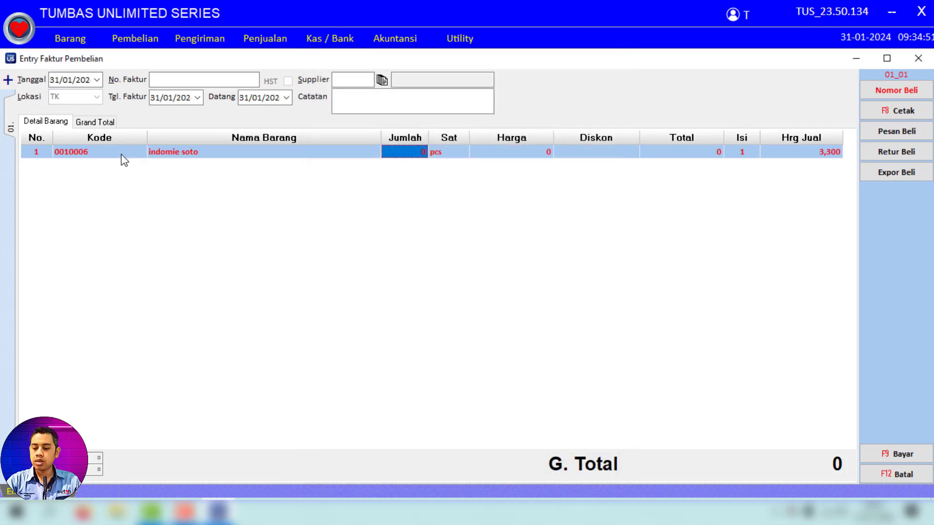
Set the indomie soto invoice line to a quantity of 10 dos at a price of 122,000
text(10)
key(Return)
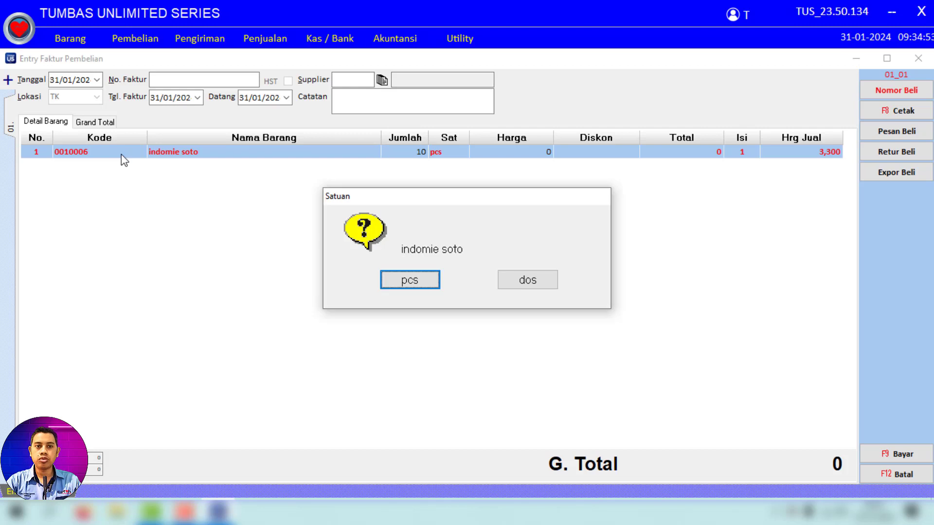
key(Right)
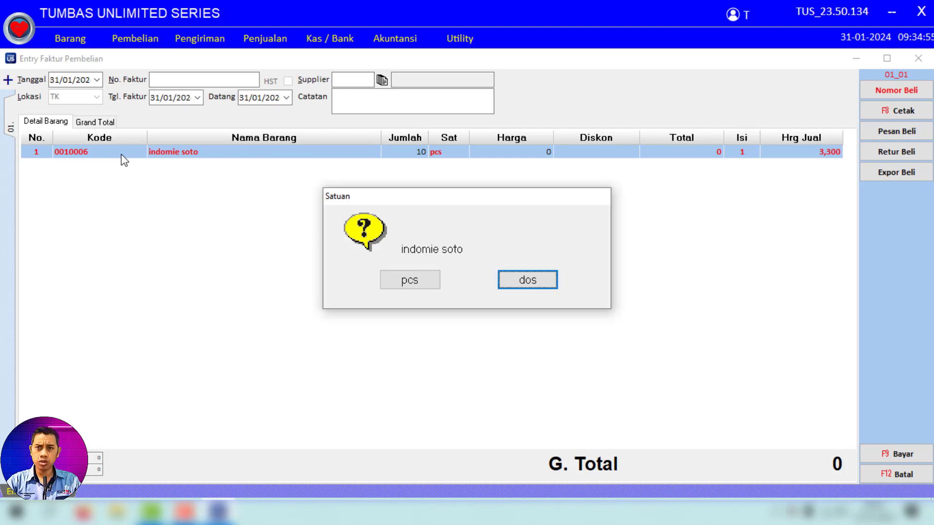
key(Return)
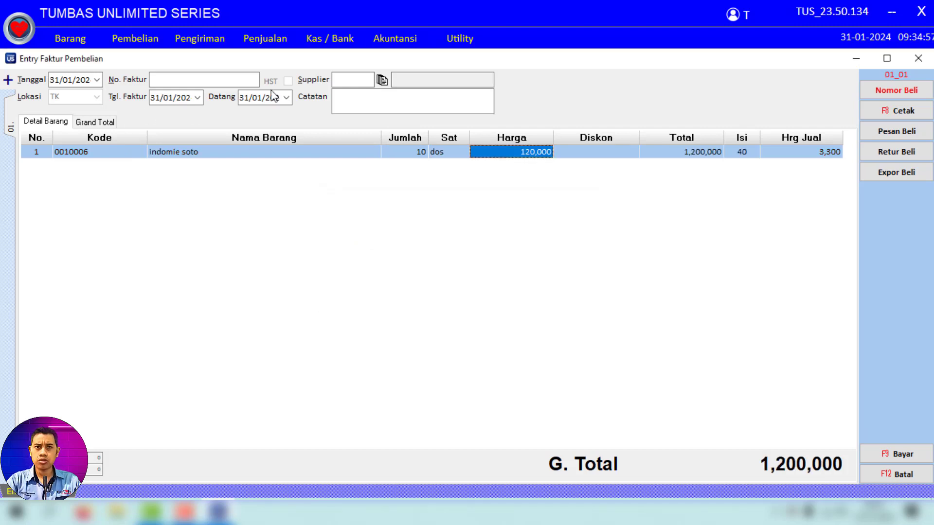
click(545, 157)
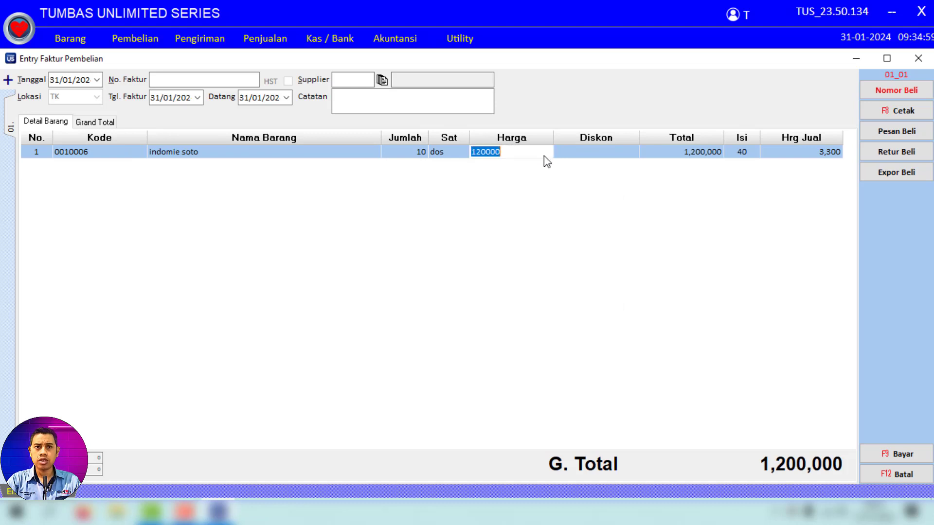
click(485, 154)
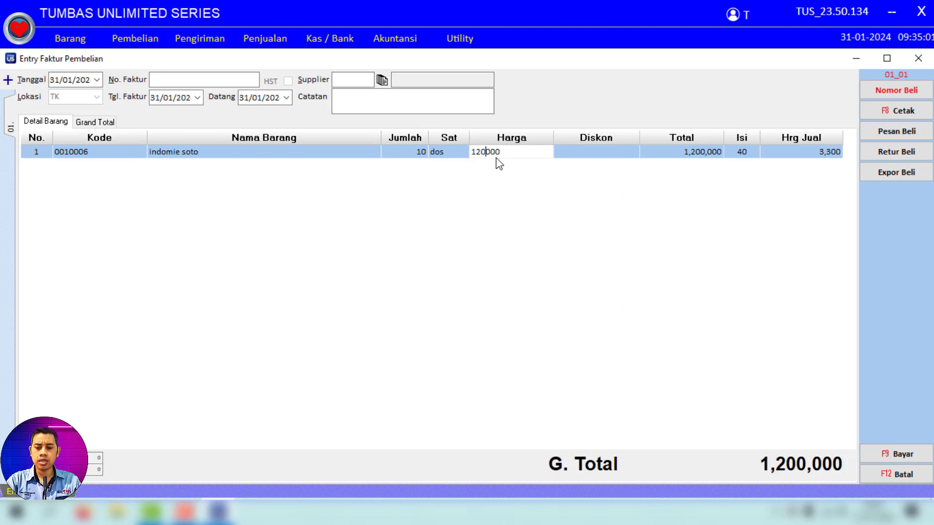
key(BackSpace)
text(2)
key(Return)
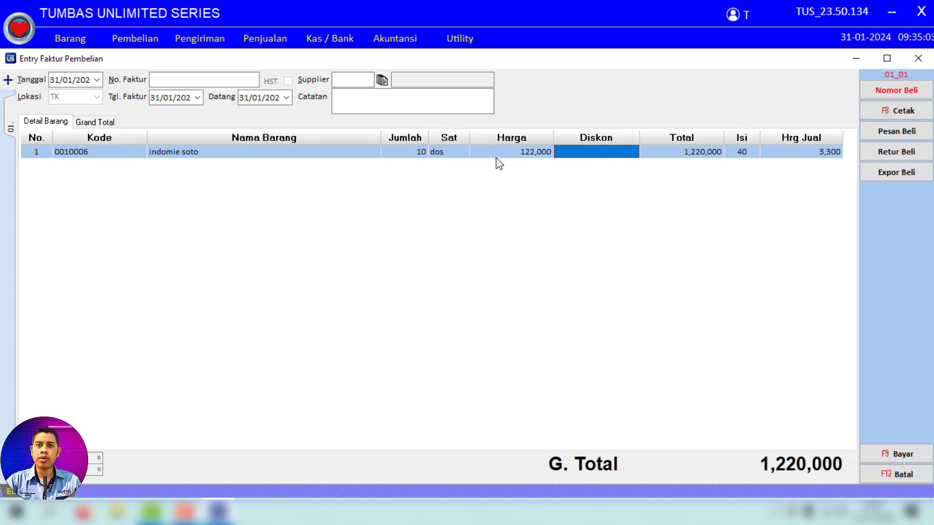
Pay the purchase invoice in full with 1,220,000, save it without printing, and close the invoice entry
click(896, 454)
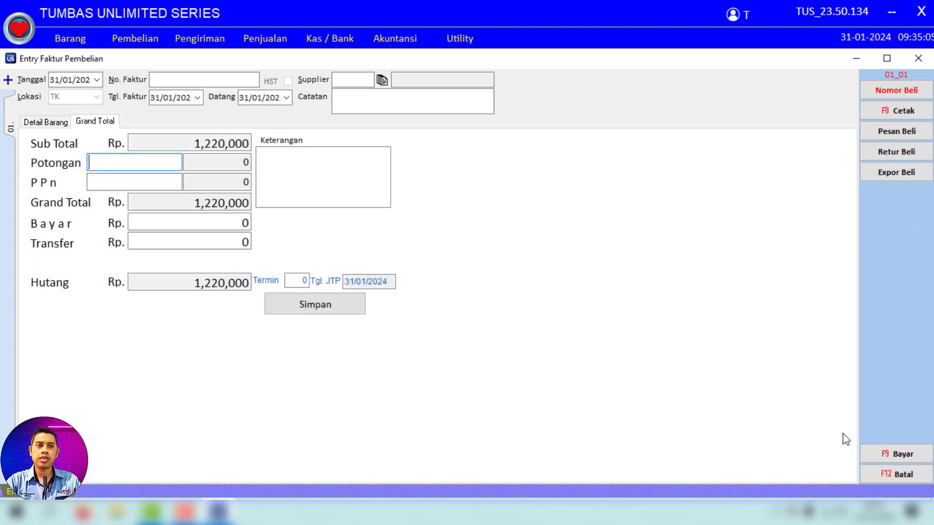
click(213, 224)
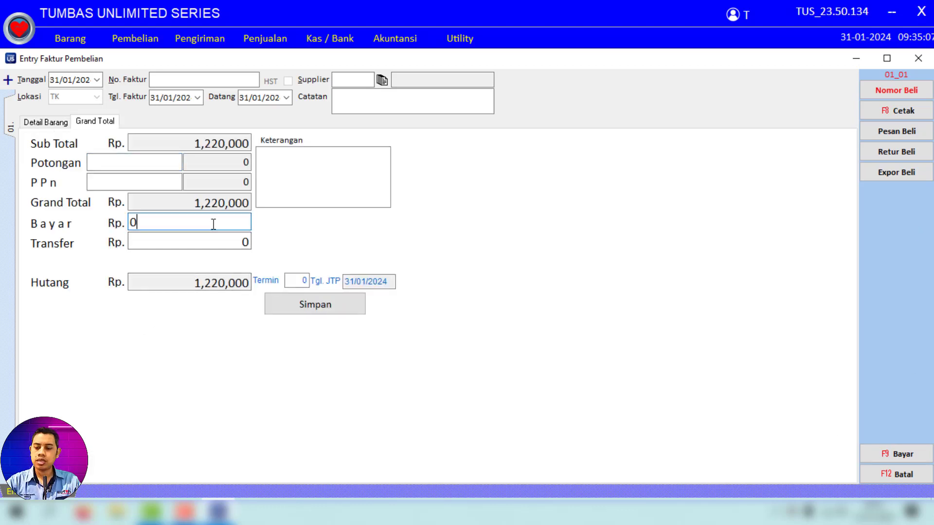
key(BackSpace)
text(122)
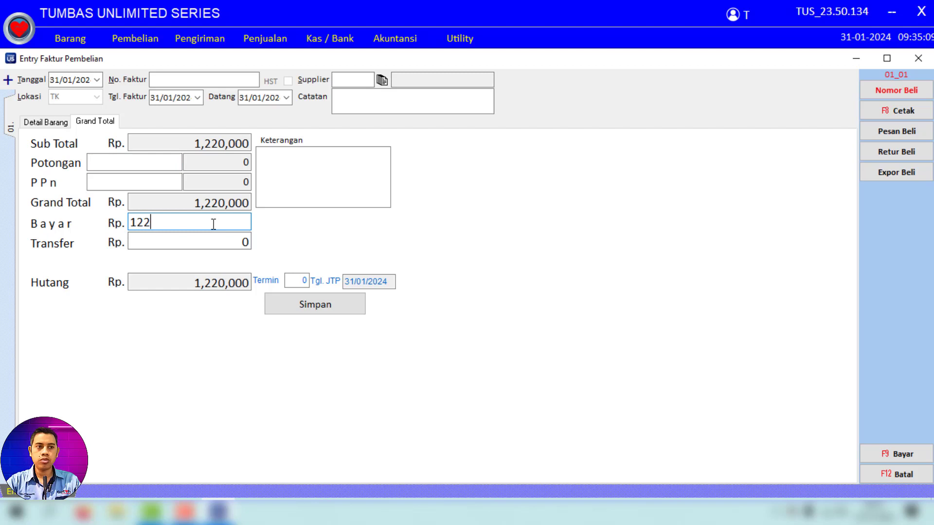
text(0000)
key(Return)
key(Return)
key(Return)
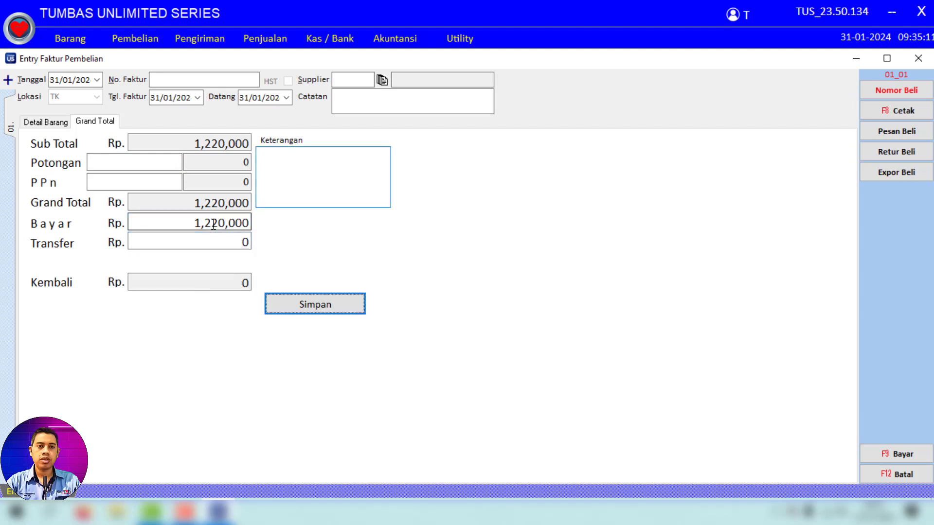
key(Return)
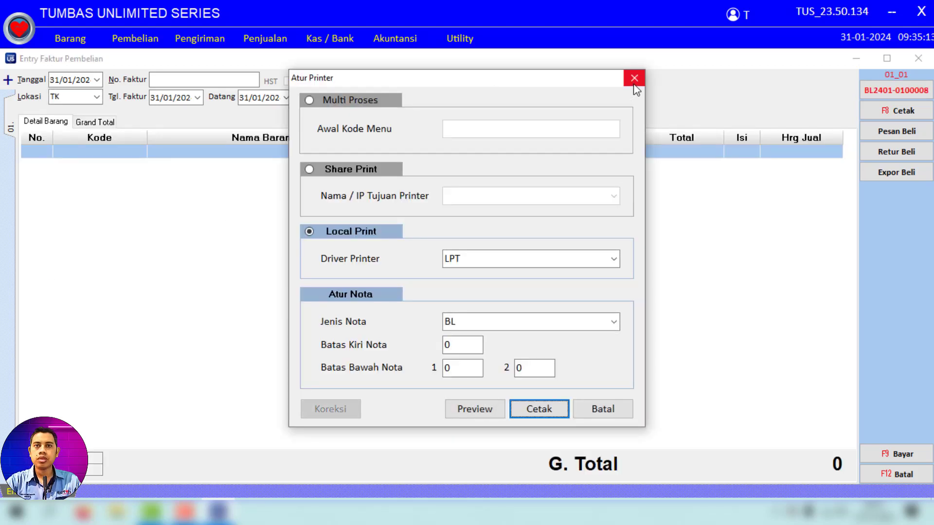
click(634, 78)
click(919, 58)
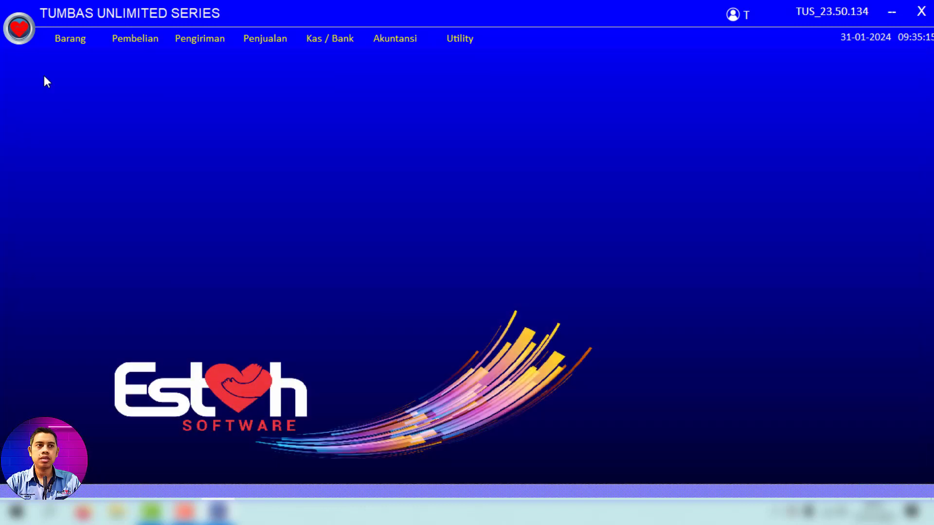
Reopen the item master data, compare indomie soto's HBT with its Rata-Rata after the second purchase, and close the item data
click(64, 44)
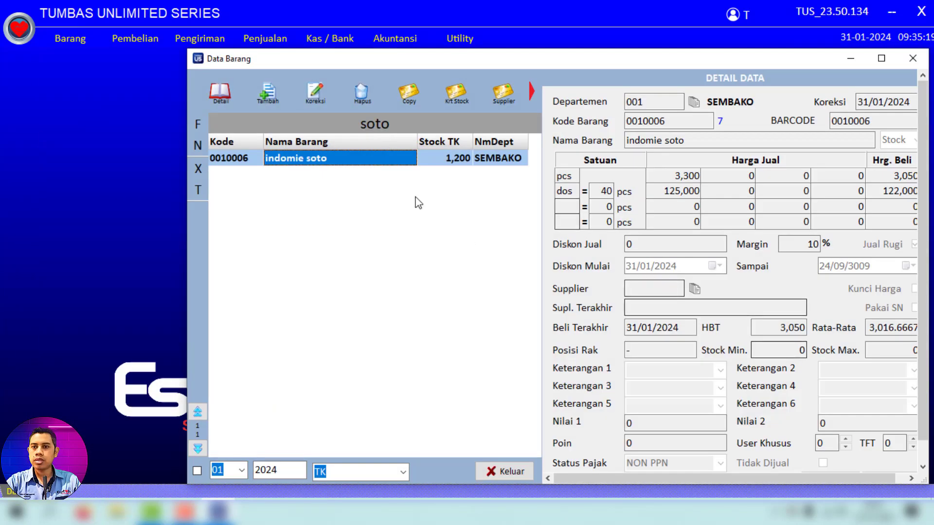
click(777, 328)
drag(777, 328, 806, 329)
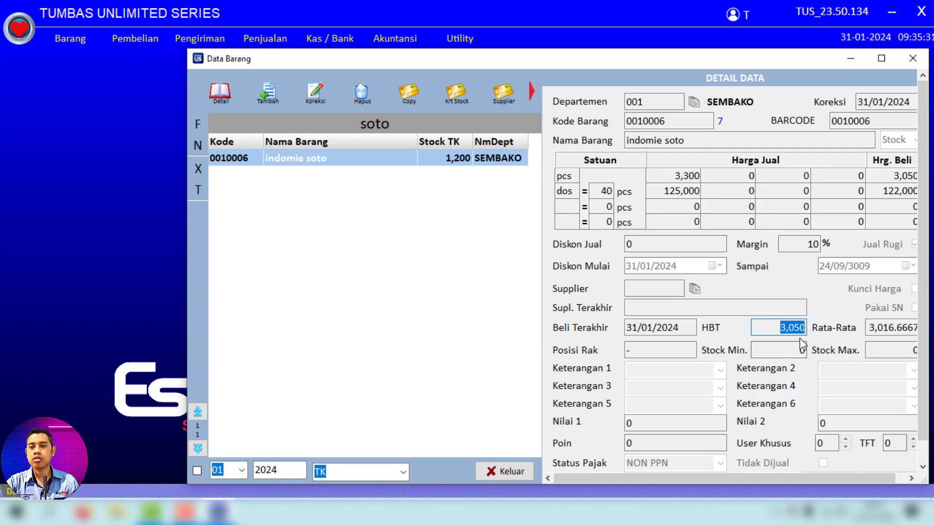
click(914, 328)
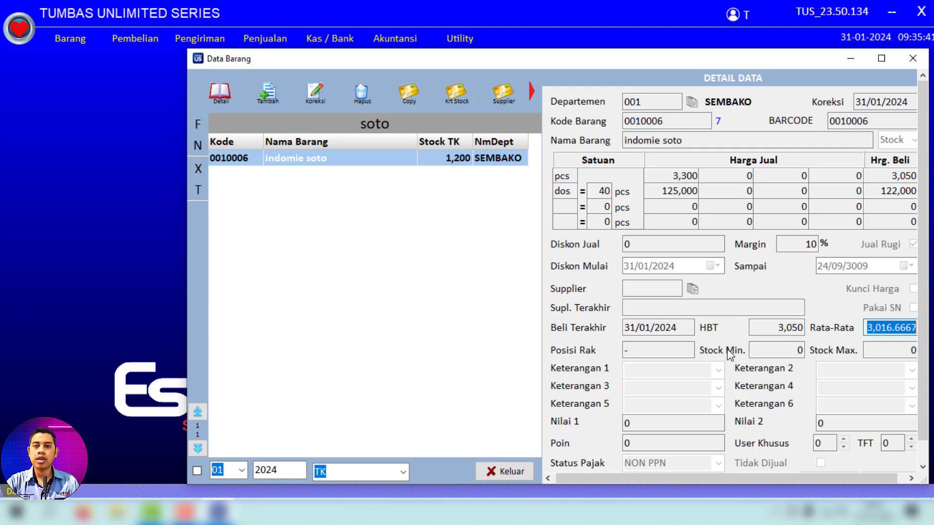
click(798, 327)
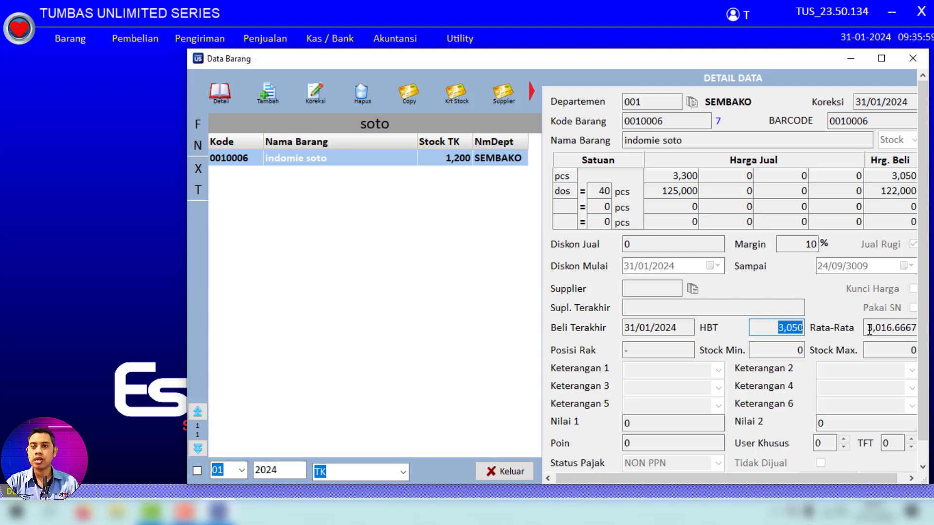
key(Tab)
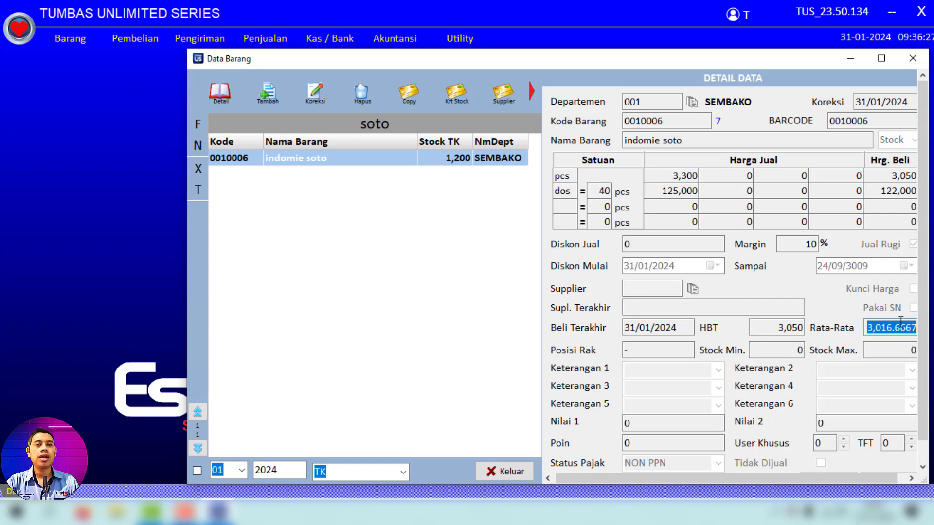
click(912, 58)
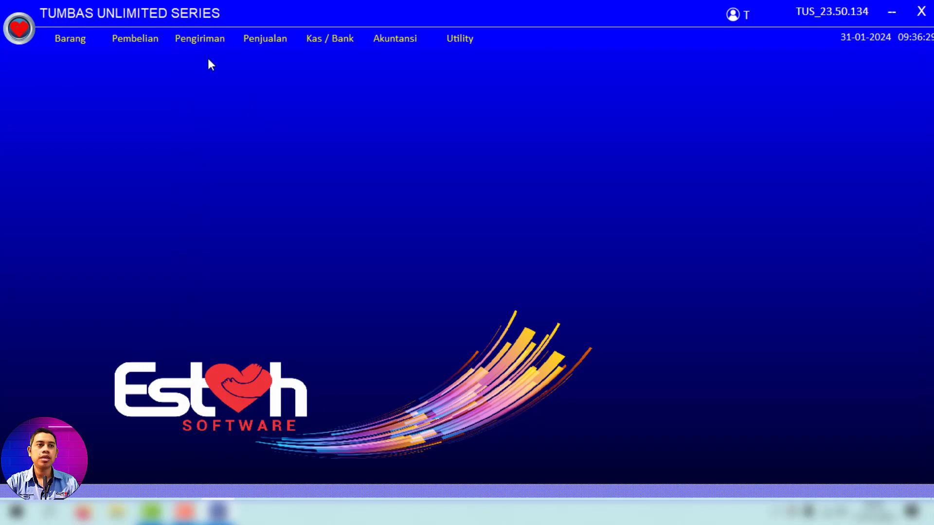
Look at the empty production invoice entry and the entry for invoices received from a branch, closing each without recording anything
click(209, 38)
click(224, 115)
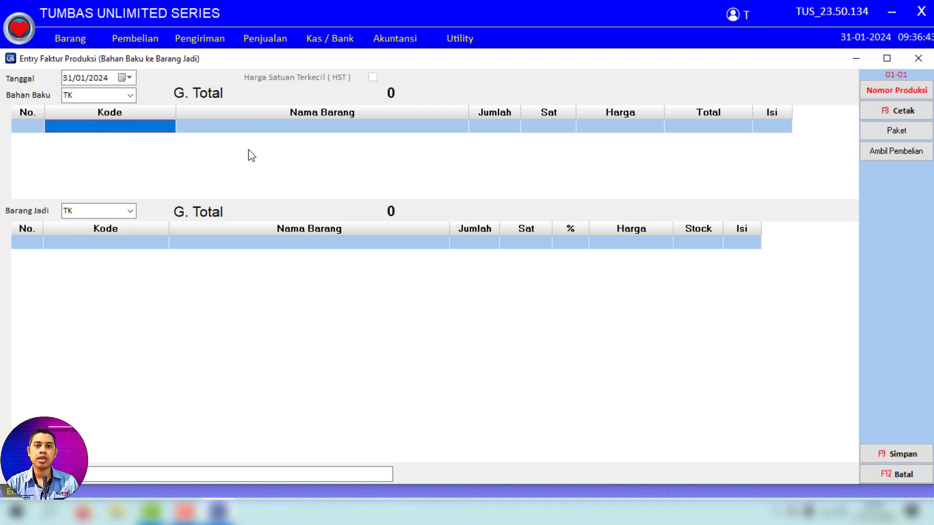
key(Return)
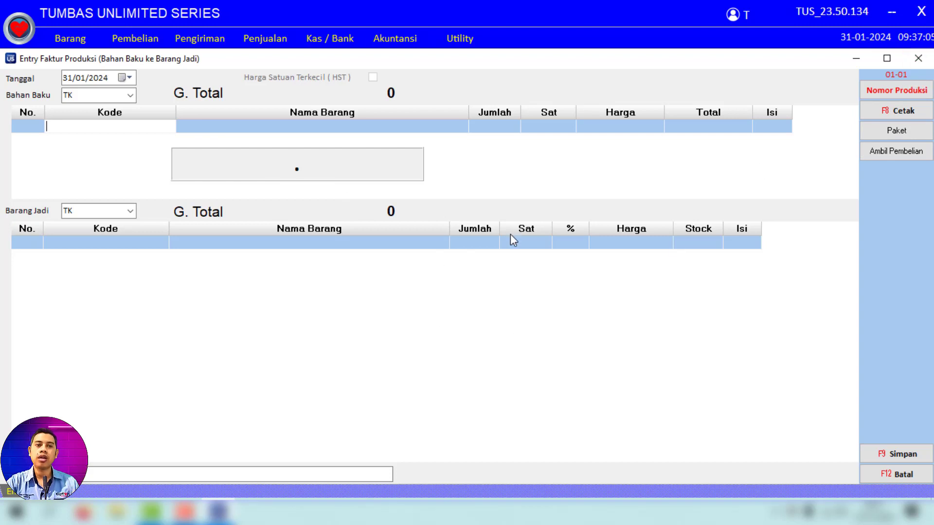
click(918, 59)
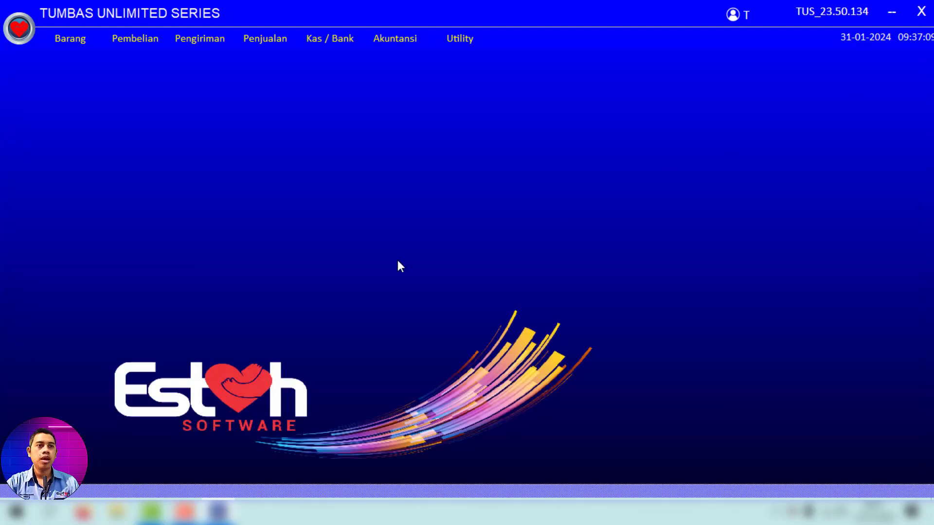
click(197, 40)
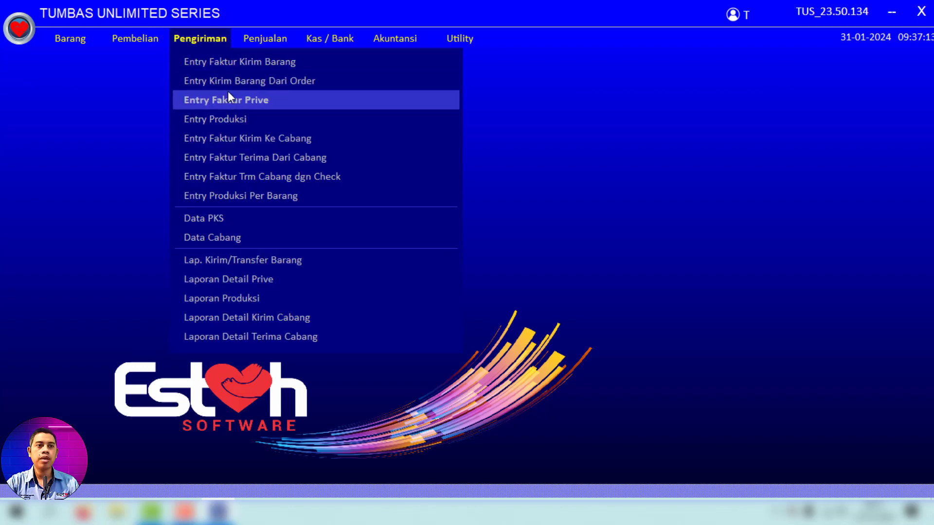
click(279, 157)
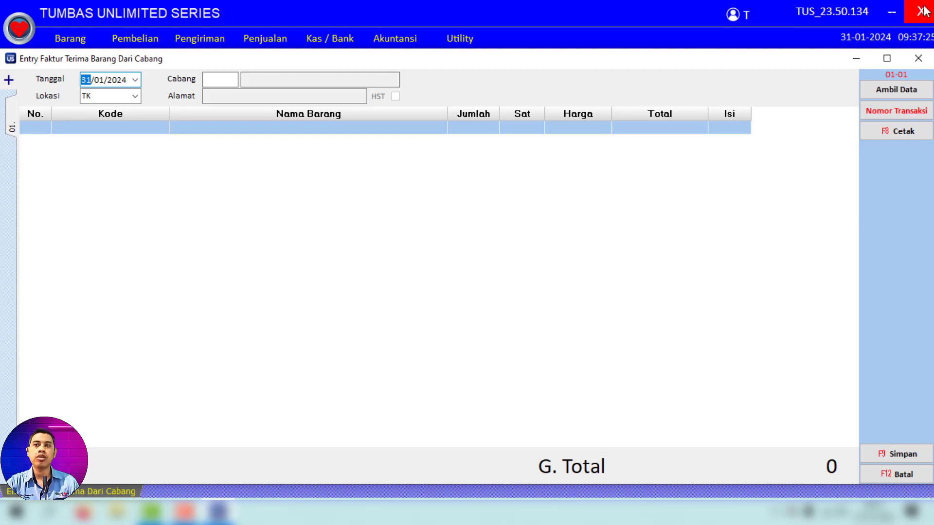
click(918, 58)
Reopen the item master data, compare indomie soto's Rata-Rata with its HBT, and close the item data
click(49, 36)
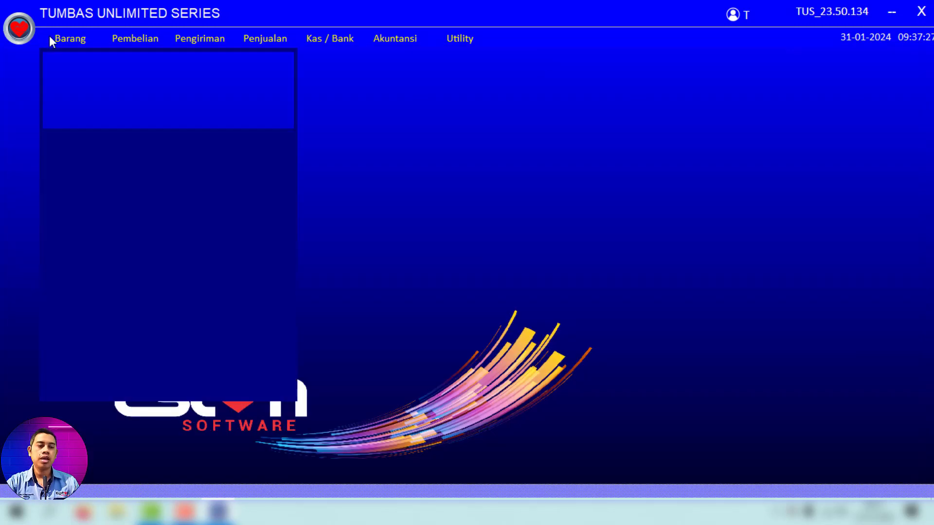
click(88, 102)
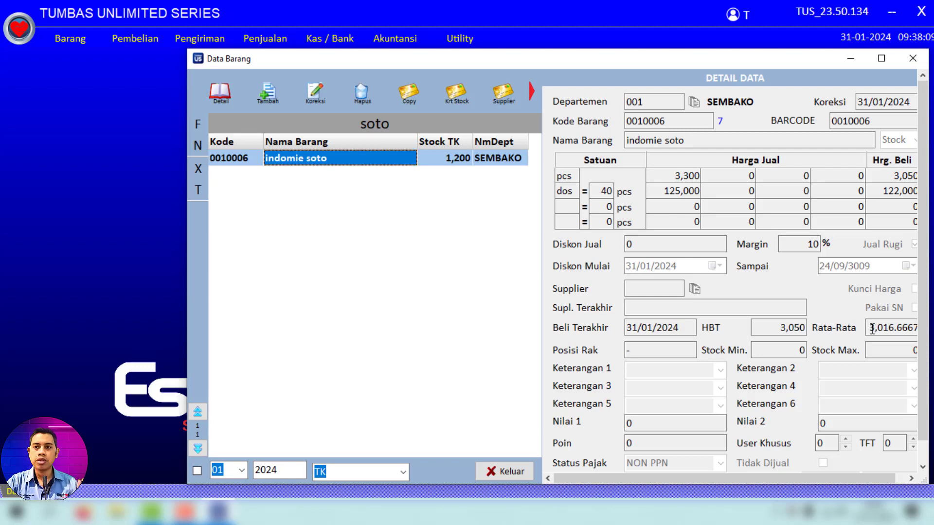
drag(870, 329, 915, 323)
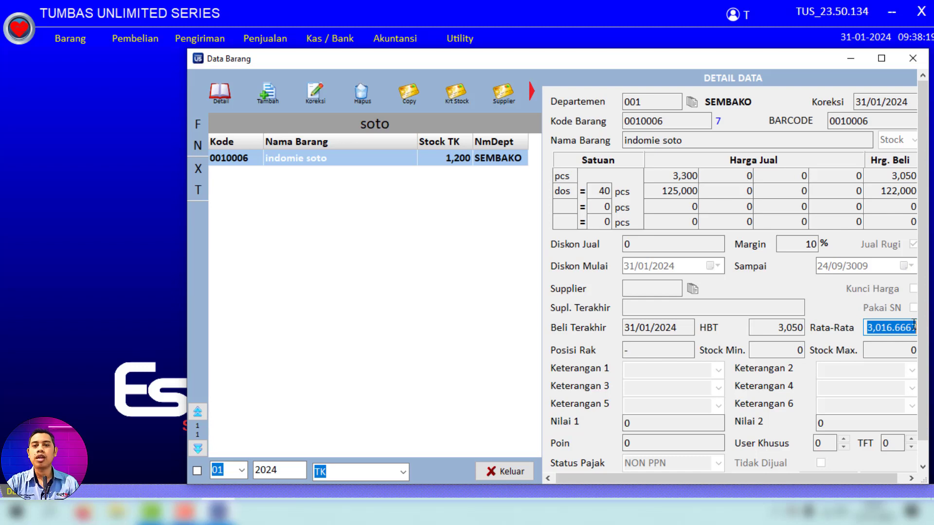
drag(778, 325, 797, 330)
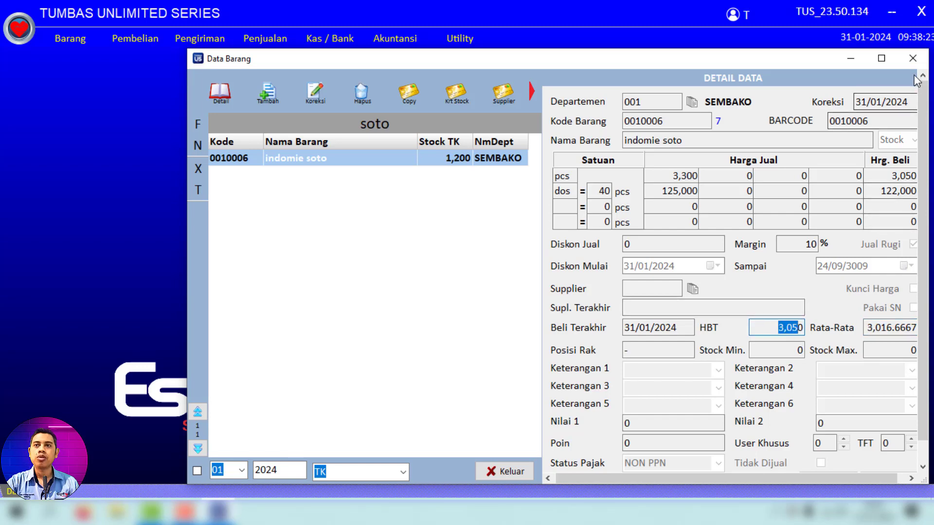
click(915, 61)
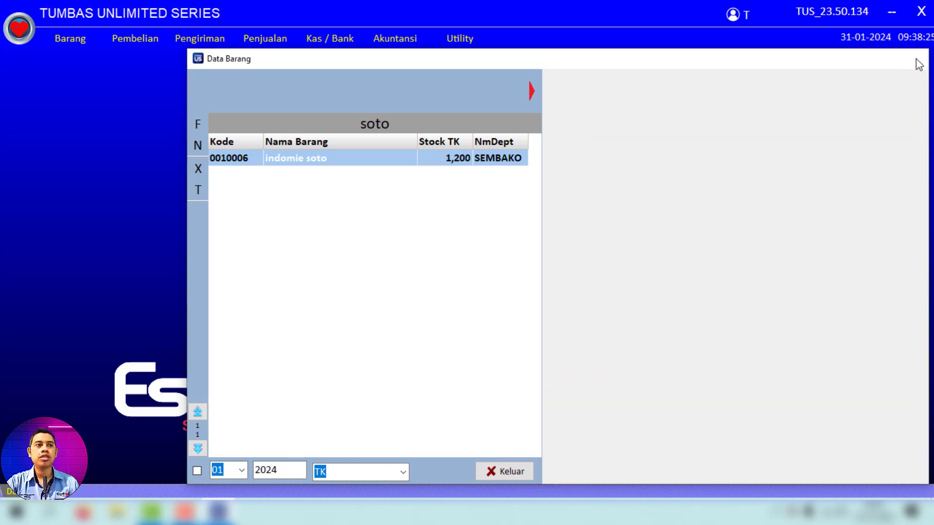
Open the Daftar Persd Asset HBT and Daftar Persd Asset Hrg. Rata-Rata inventory reports for period 01 2024
click(68, 39)
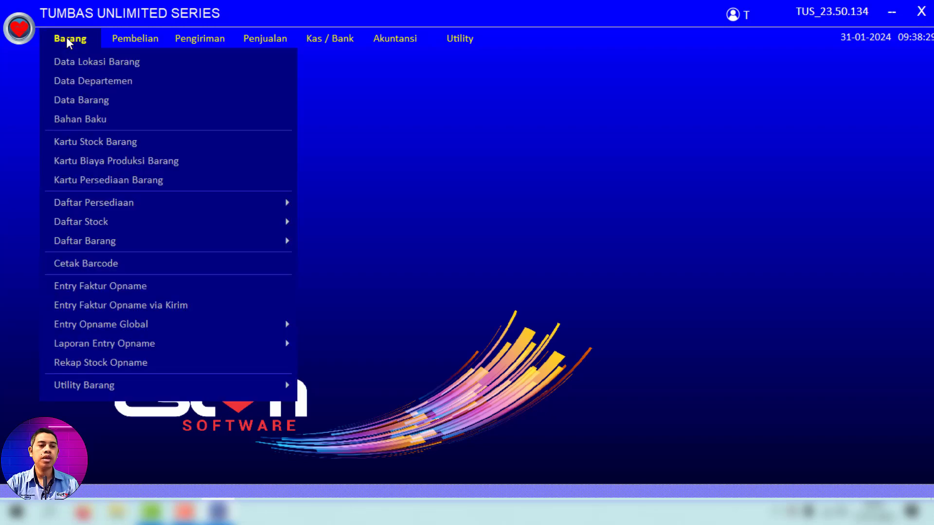
mouse_move(105, 211)
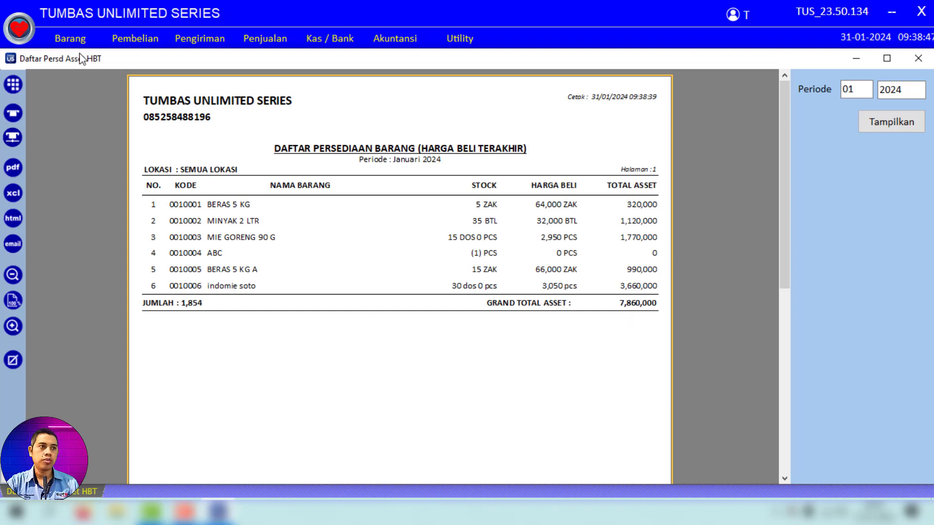
click(70, 39)
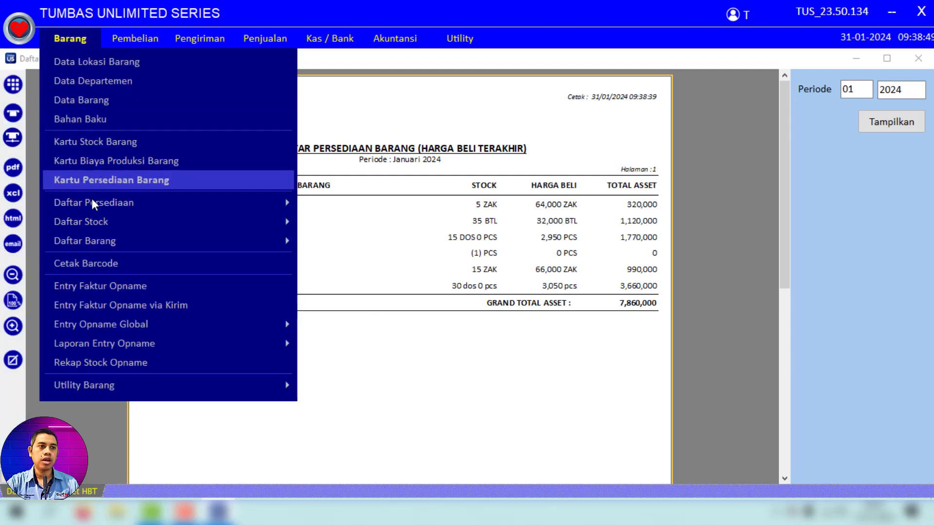
mouse_move(272, 203)
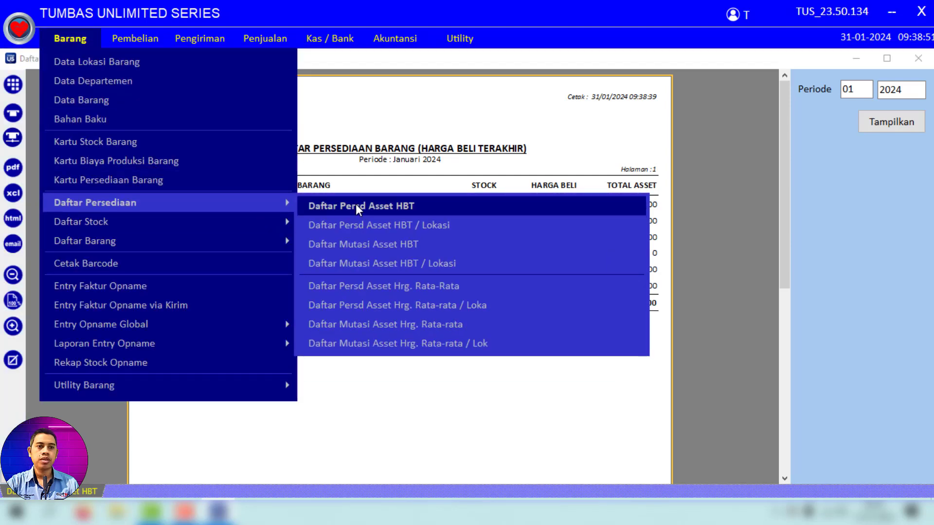
click(419, 286)
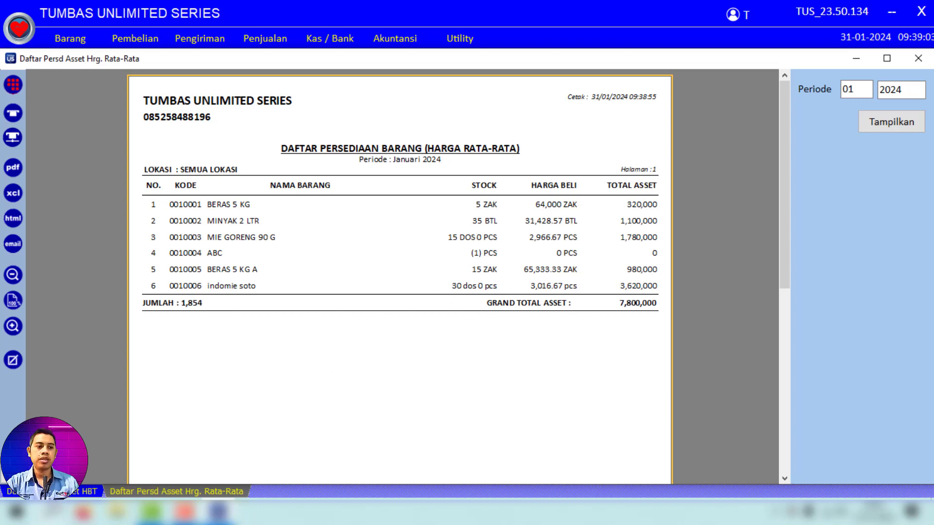
Compare the purchase prices and asset totals between the HBT and average-price inventory reports, and close both reports
click(88, 491)
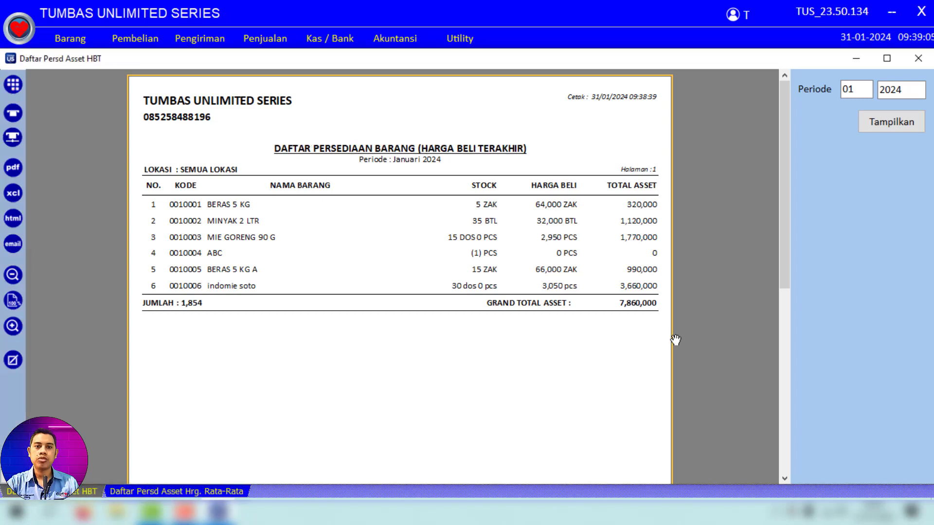
click(178, 493)
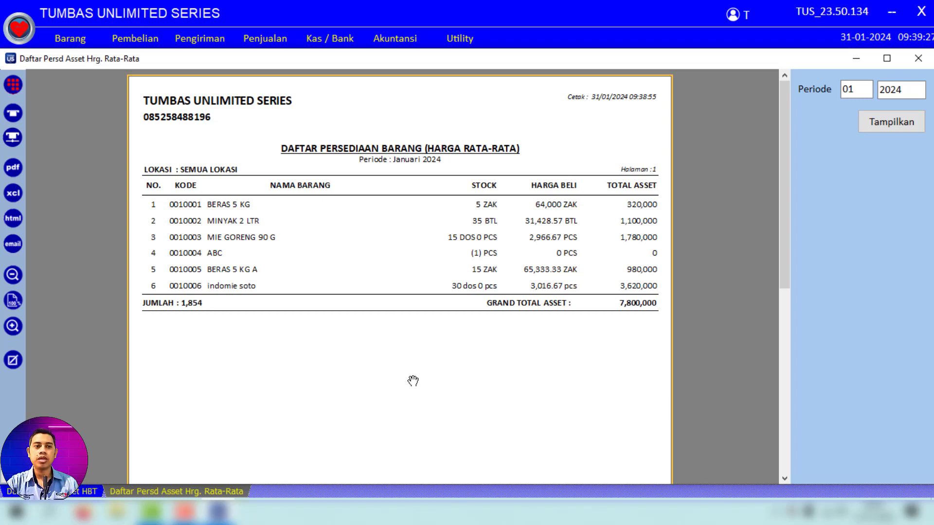
click(927, 62)
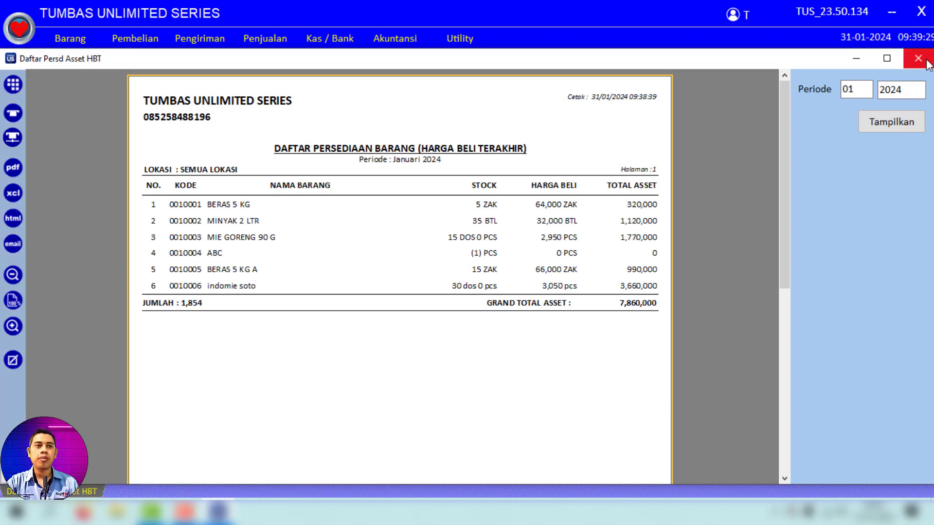
click(927, 63)
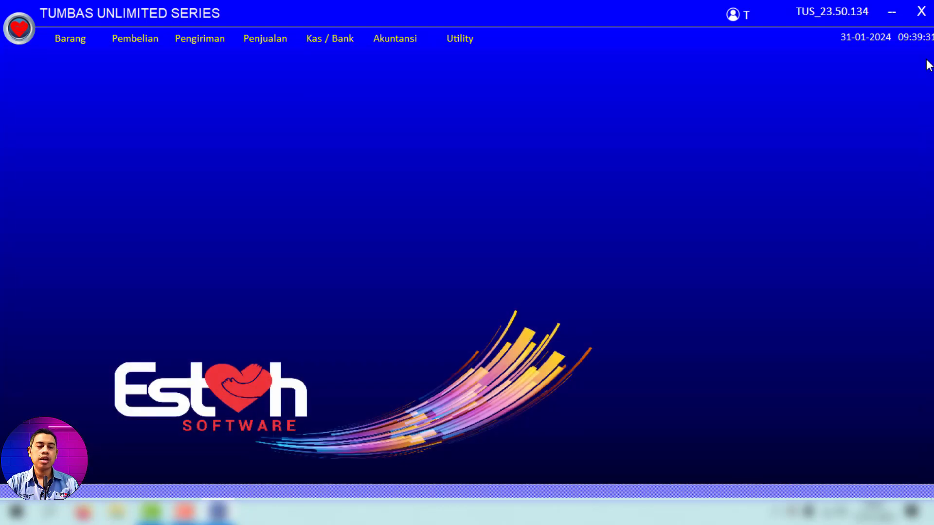
Display the Detail R/L Penjualan (HBT) report for 01/01/2024 to 31/01/2024 in its printable report layout
click(266, 37)
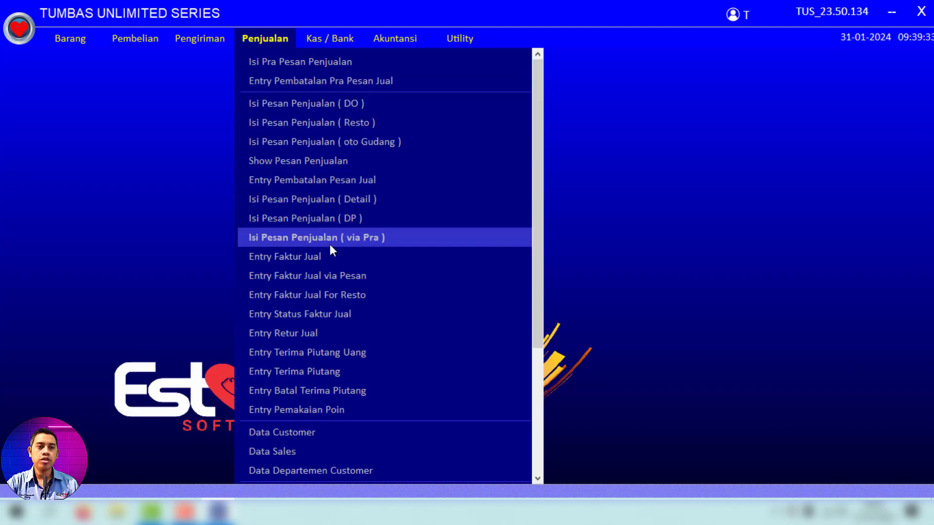
scroll(541, 428, down, 3)
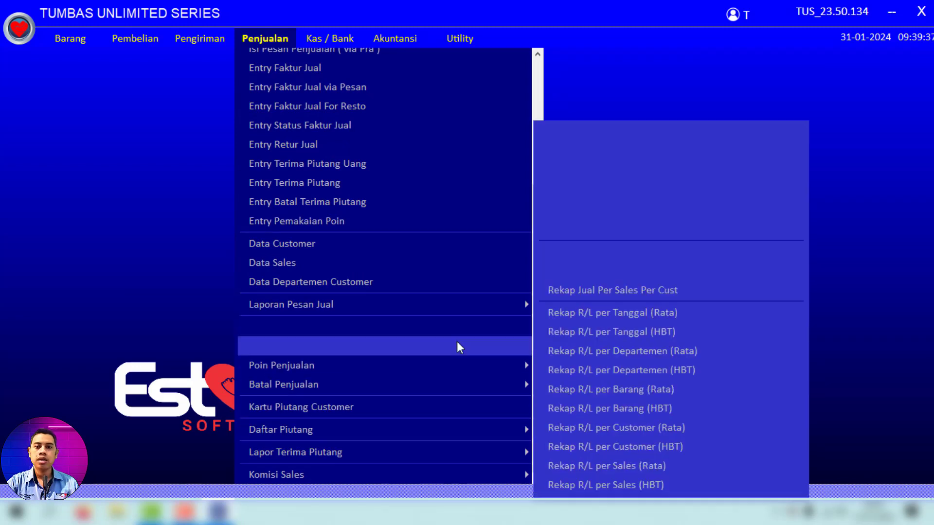
mouse_move(402, 341)
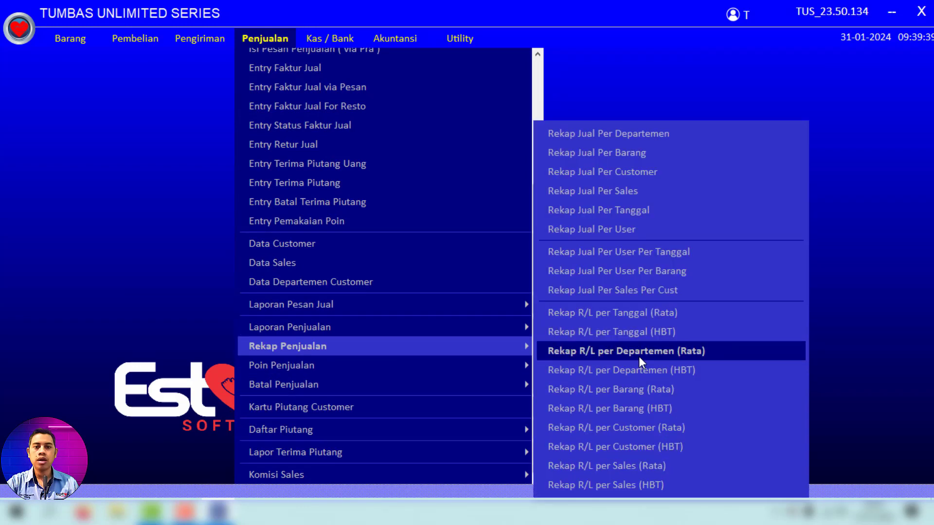
mouse_move(470, 311)
mouse_move(506, 327)
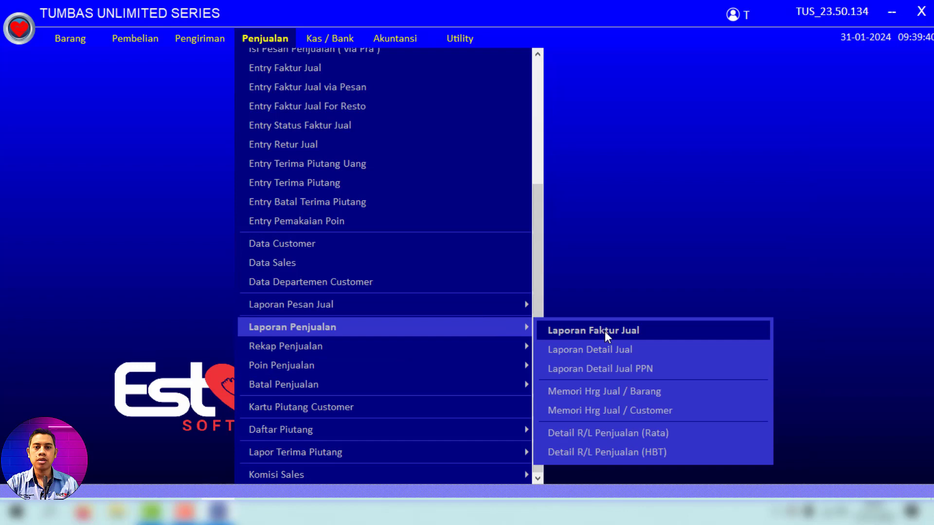
click(663, 452)
click(864, 103)
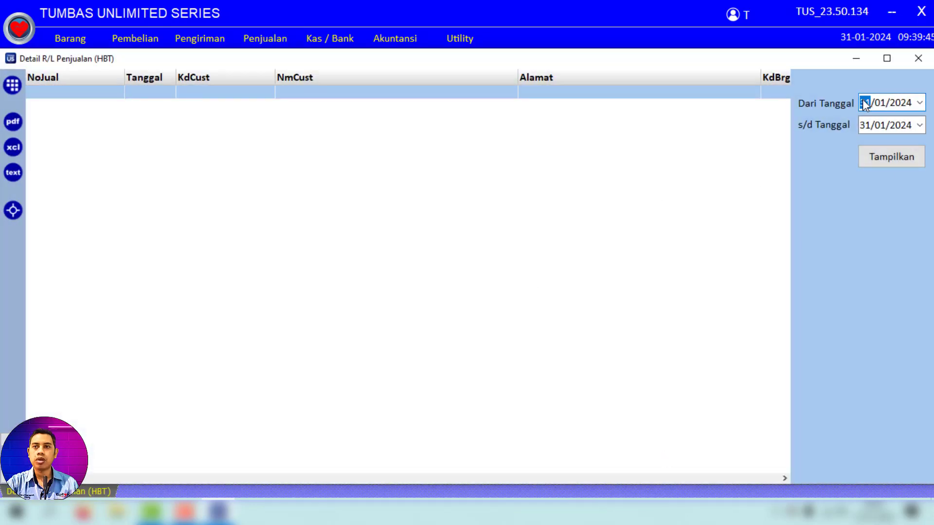
text(01)
click(893, 156)
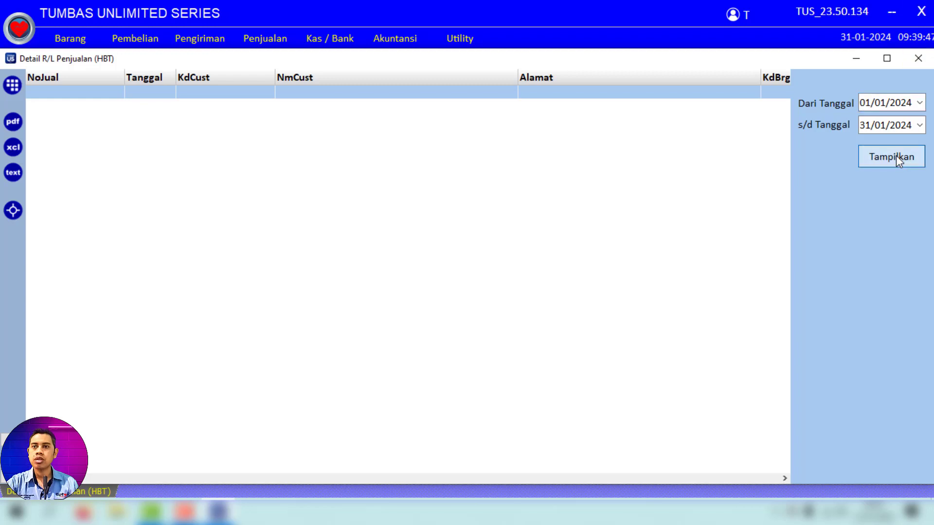
click(12, 87)
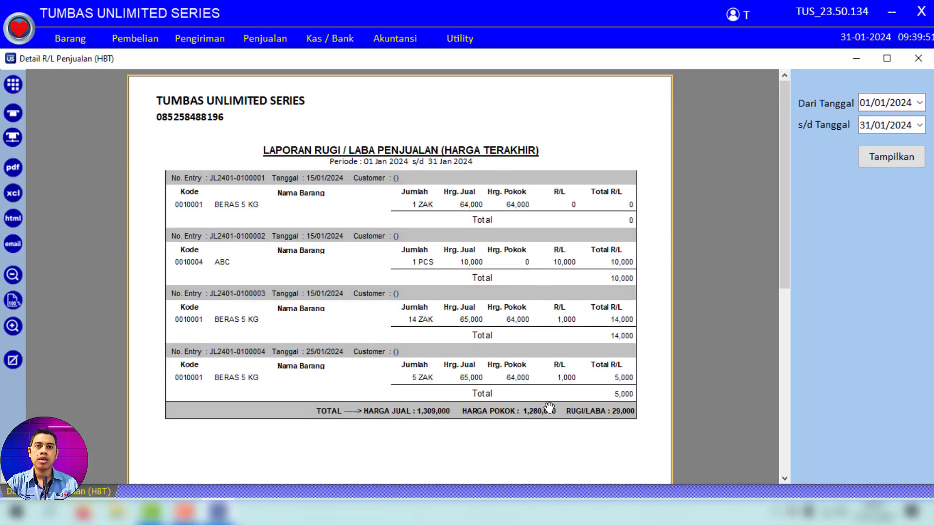
Check which profit and loss reports are offered under Rekap Penjualan, and close the Detail R/L Penjualan (HBT) report
click(275, 40)
mouse_move(326, 346)
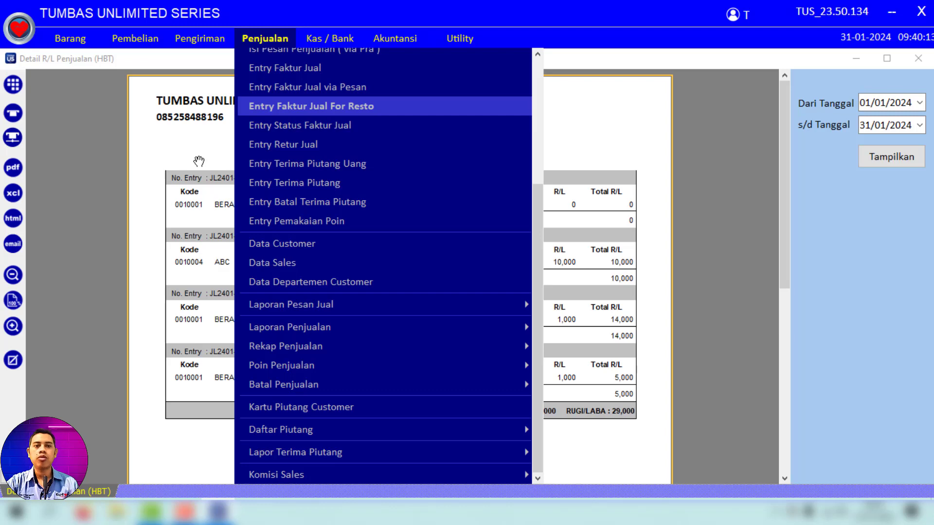
click(601, 148)
click(911, 63)
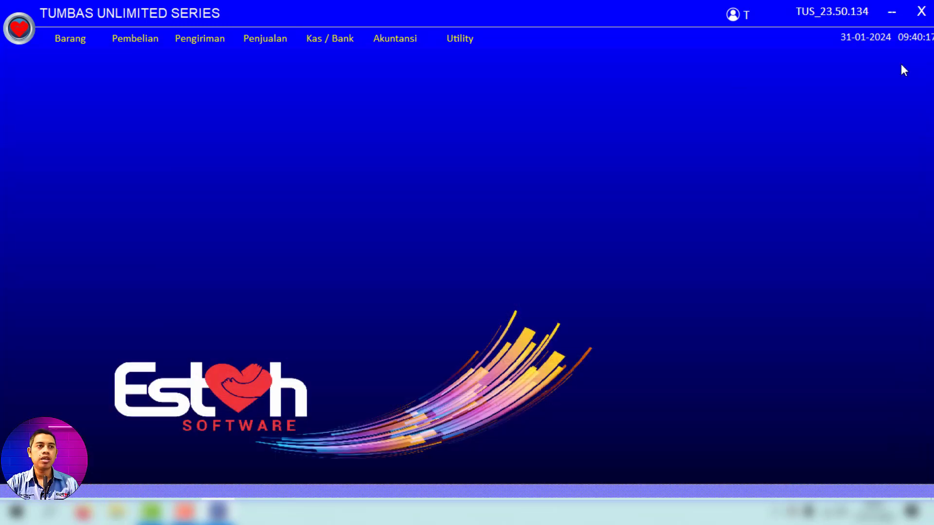
Open indomie soto for correction in the item master data, set its HBT to 3,100, and save the record
click(74, 36)
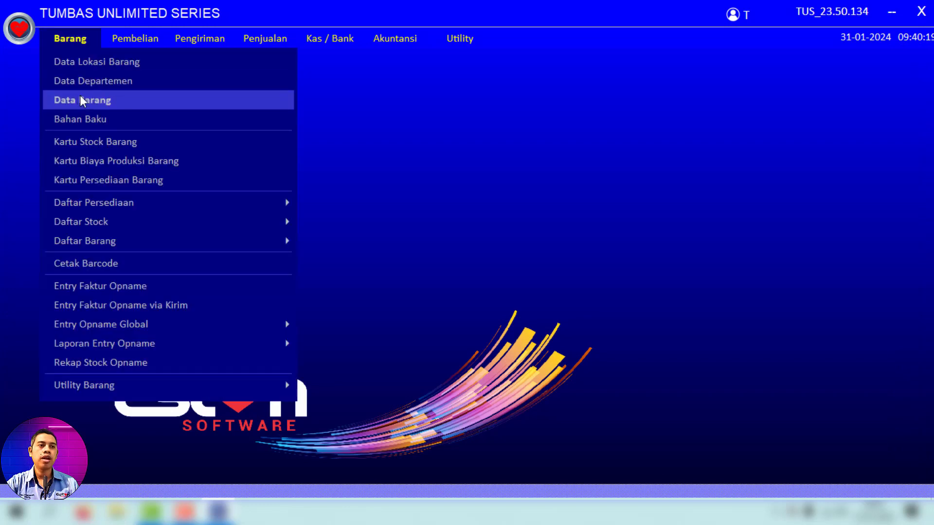
click(80, 96)
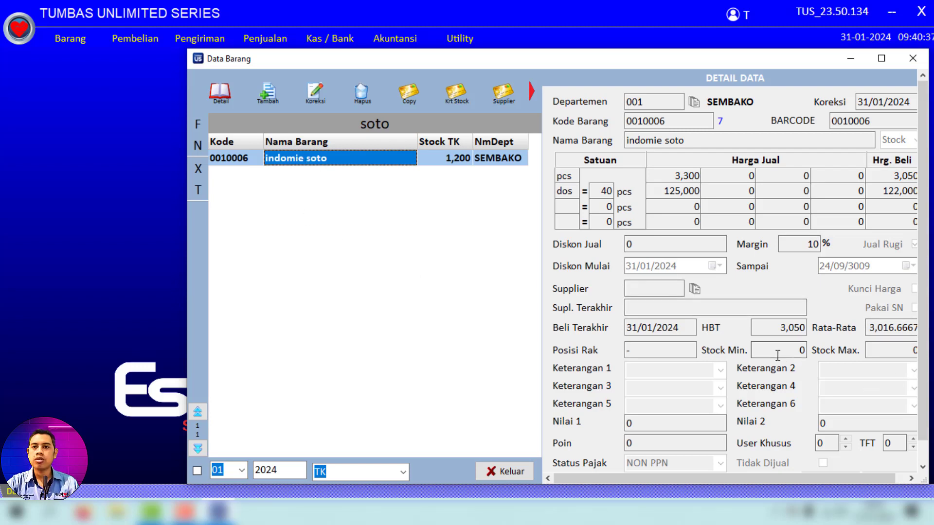
click(316, 92)
click(910, 201)
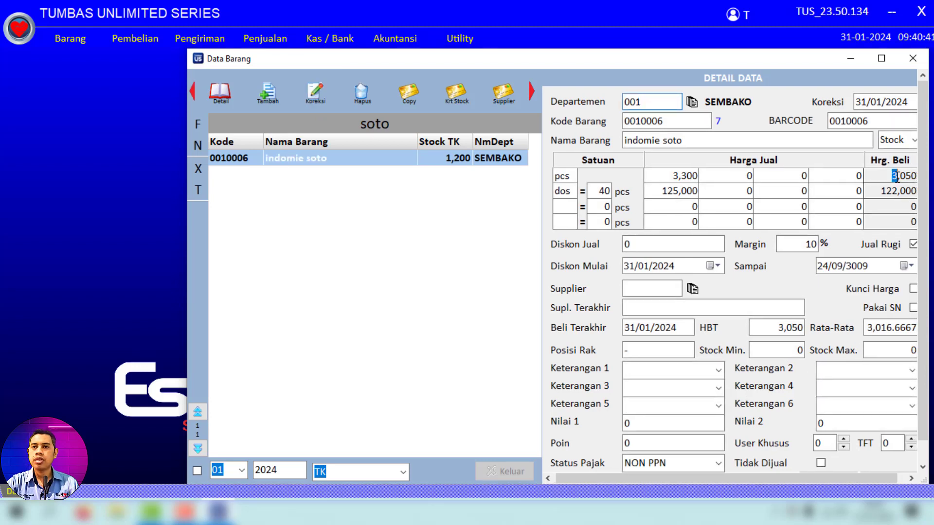
click(773, 329)
drag(773, 331, 829, 328)
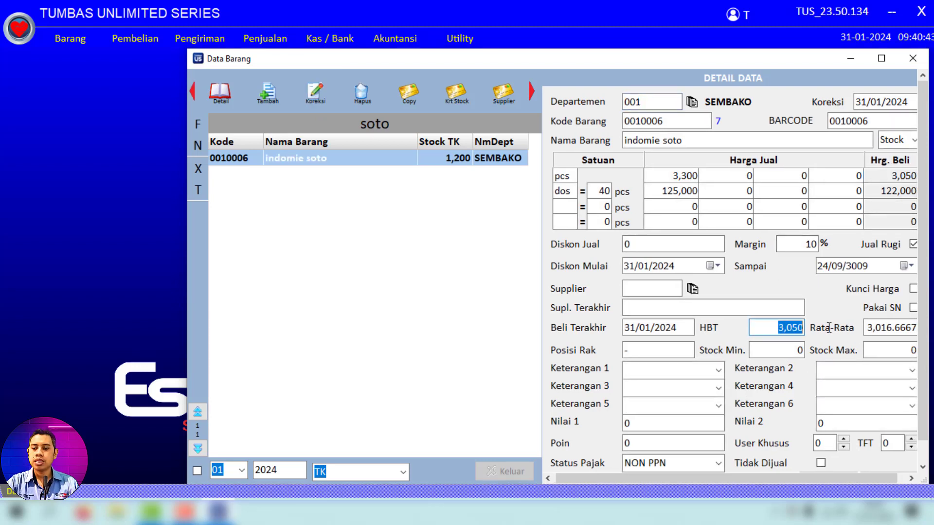
text(3100)
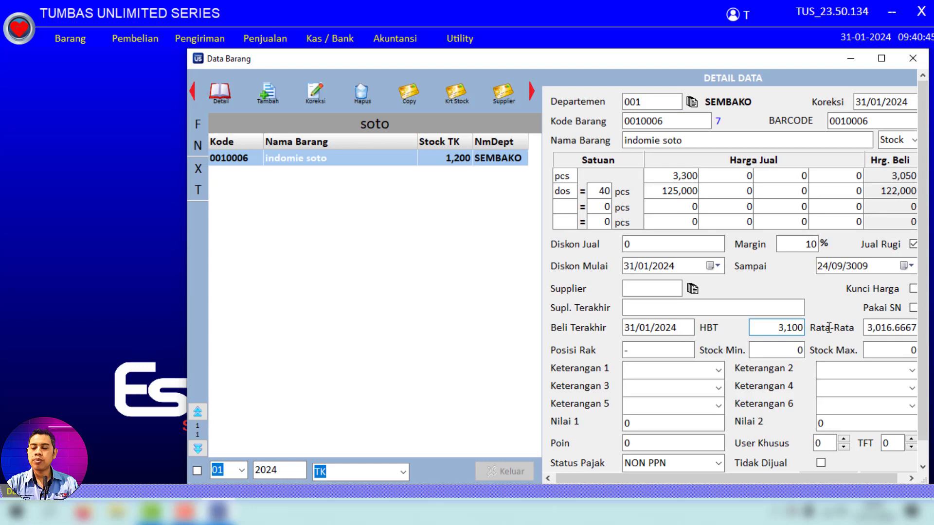
click(883, 328)
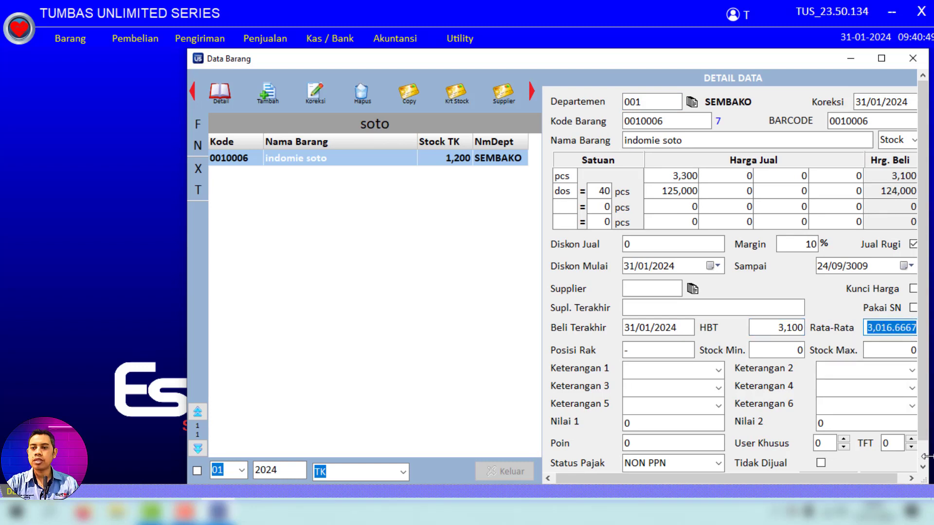
scroll(924, 457, down, 1)
click(833, 460)
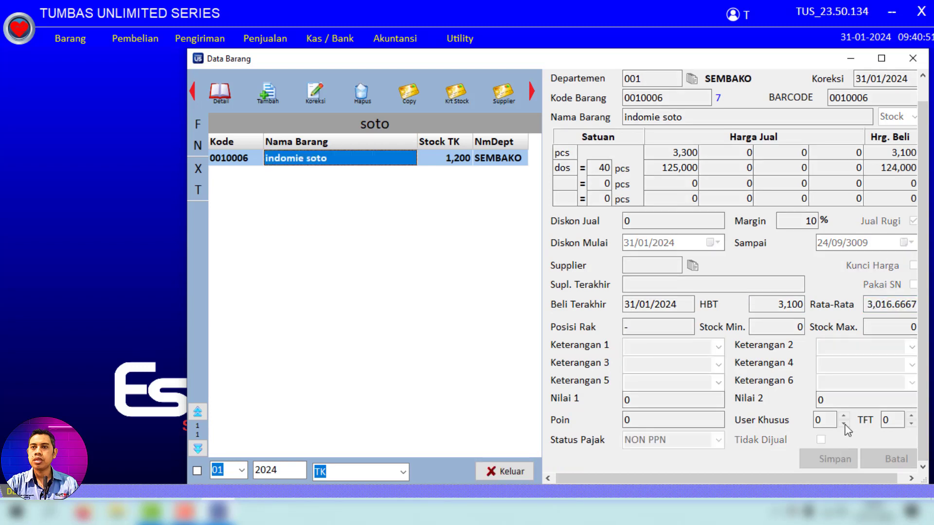